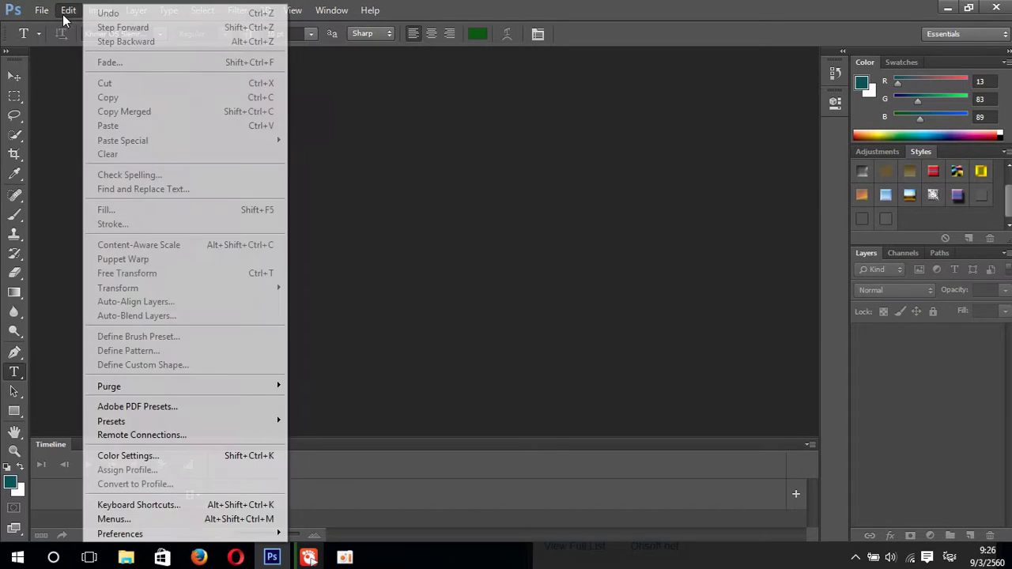
# Create a new white 1080 × 720 px document at 100 ppi named Untitled-1.
pyautogui.click(48, 27)
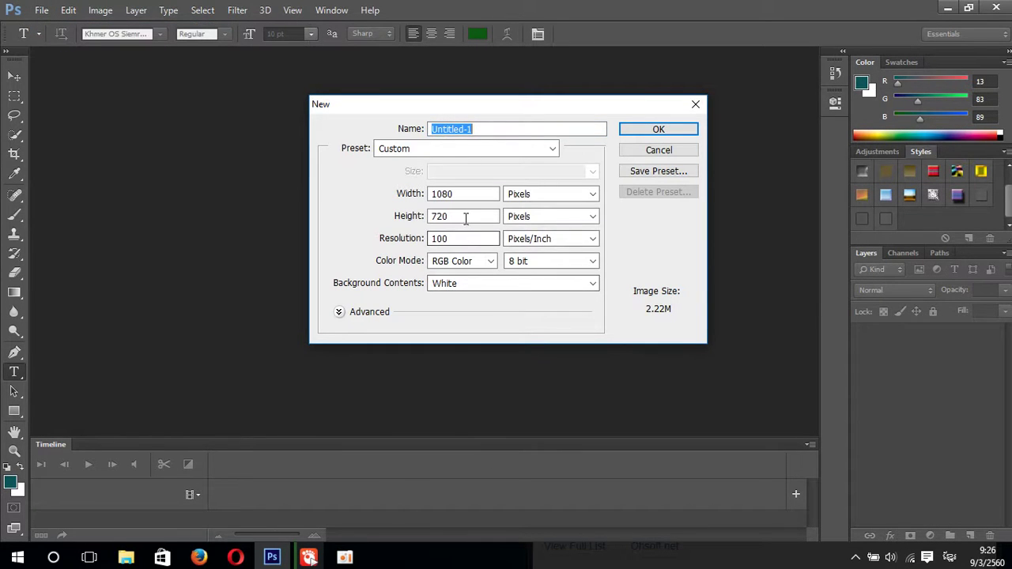
pyautogui.click(472, 193)
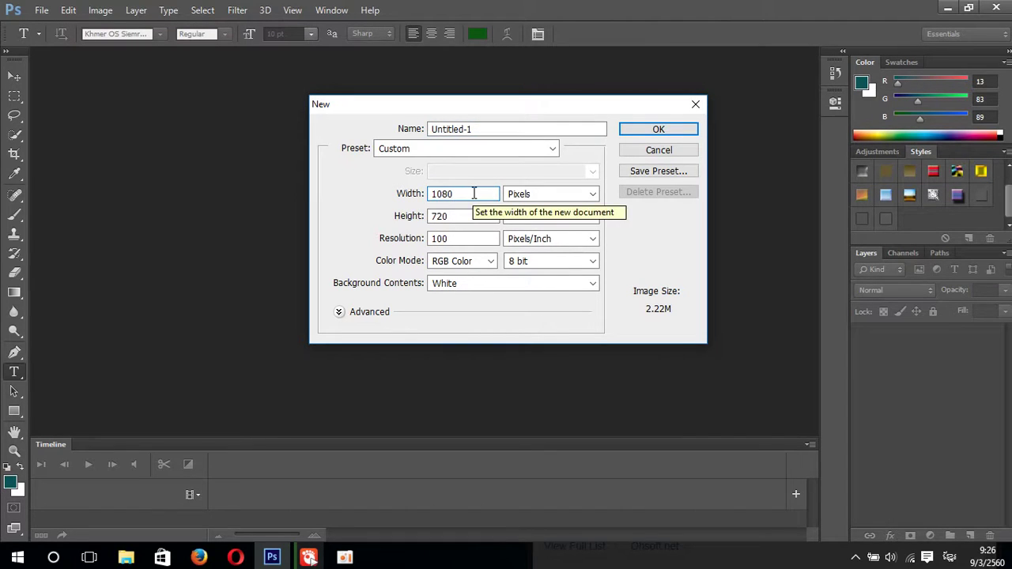
pyautogui.press('BackSpace')
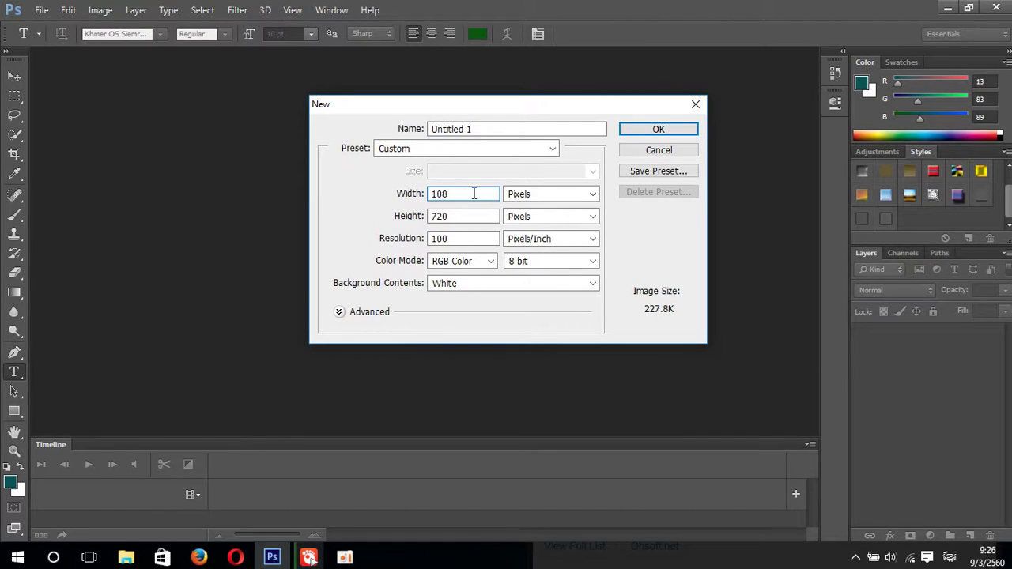
pyautogui.write('0')
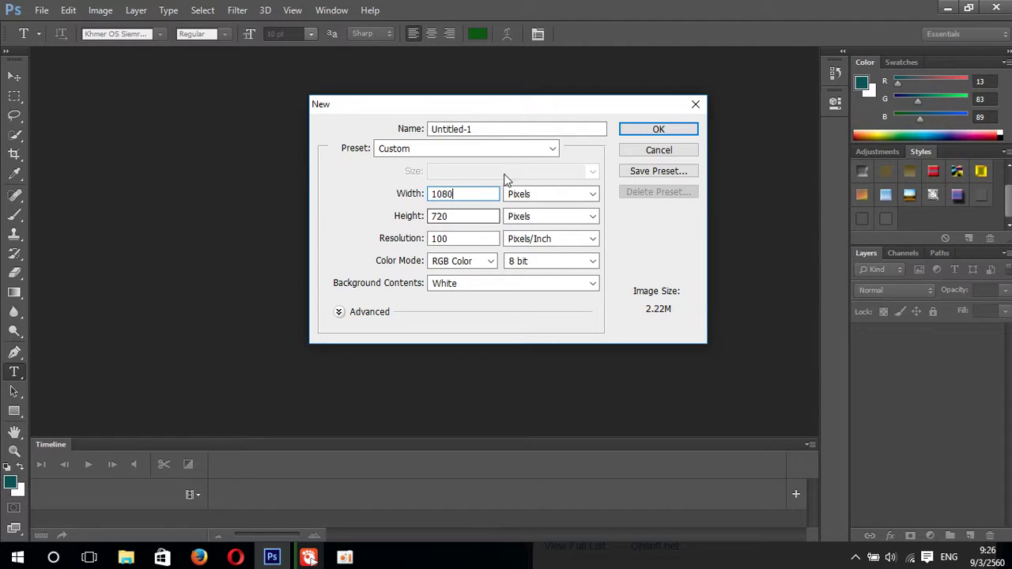
pyautogui.click(659, 124)
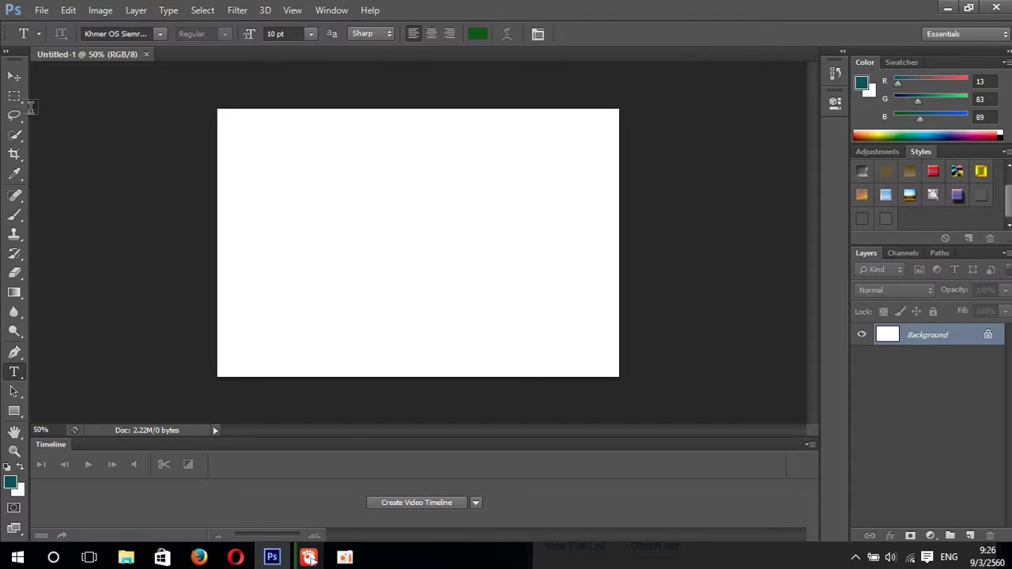
# Choose the Khmer MEF2 font and start horizontal text on the canvas.
pyautogui.click(159, 34)
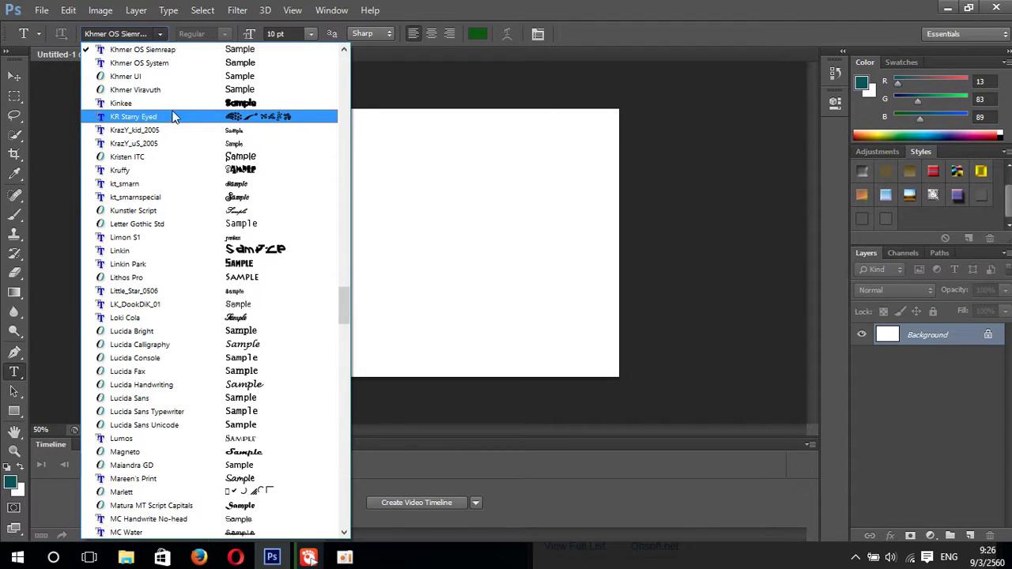
pyautogui.scroll(2, 175, 110)
pyautogui.scroll(3, 174, 111)
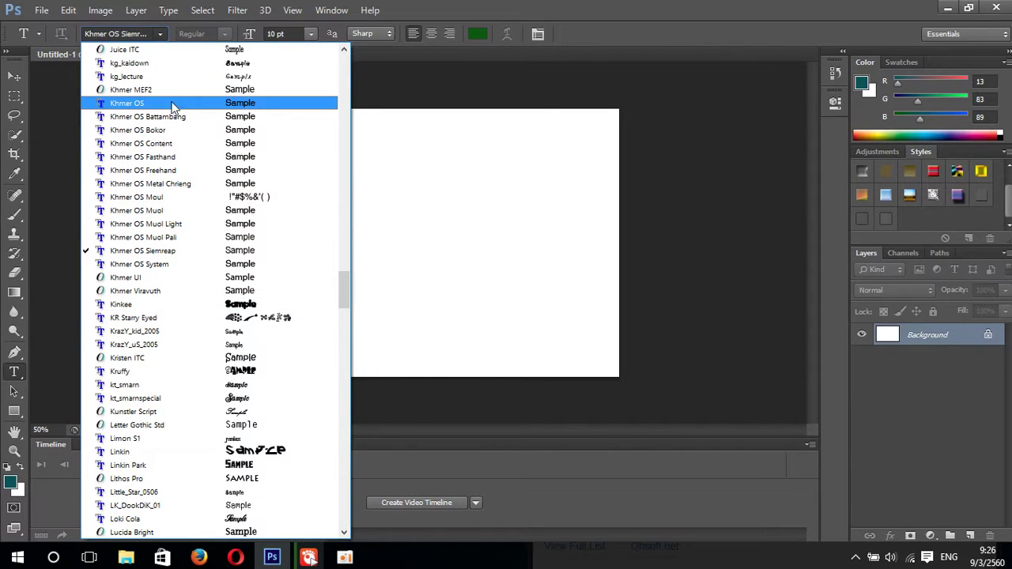
pyautogui.click(171, 92)
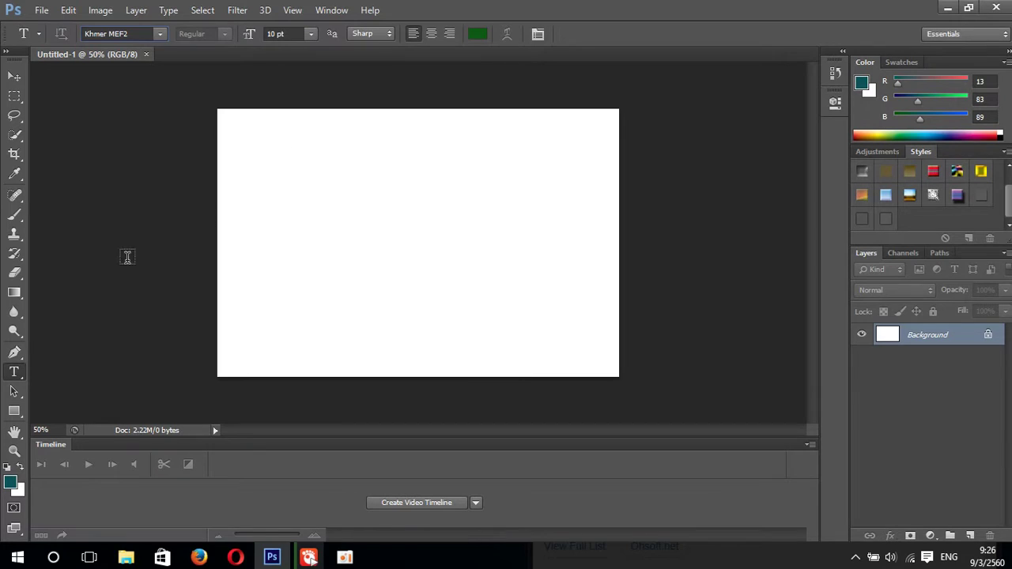
pyautogui.rightClick(18, 375)
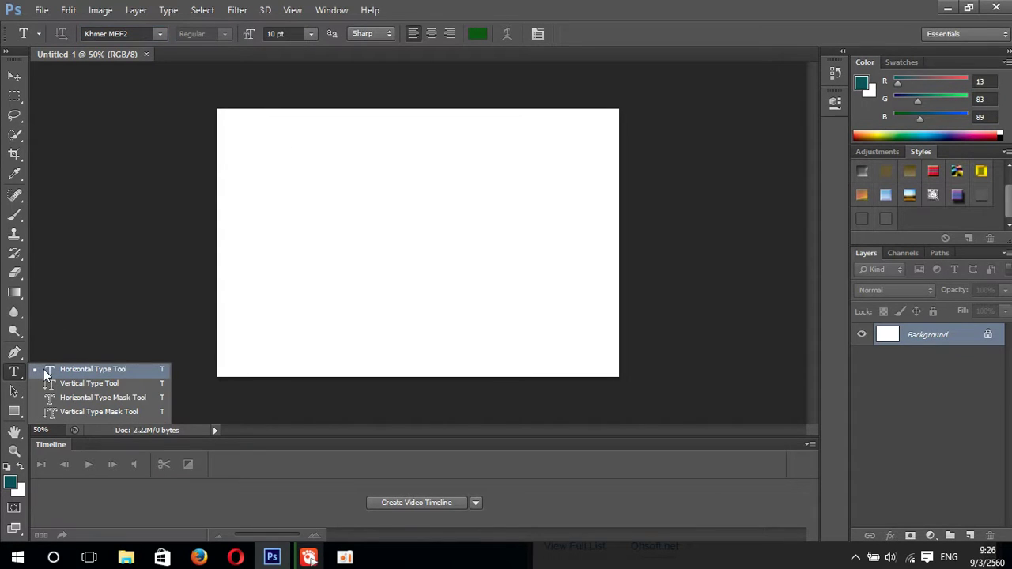
pyautogui.click(270, 211)
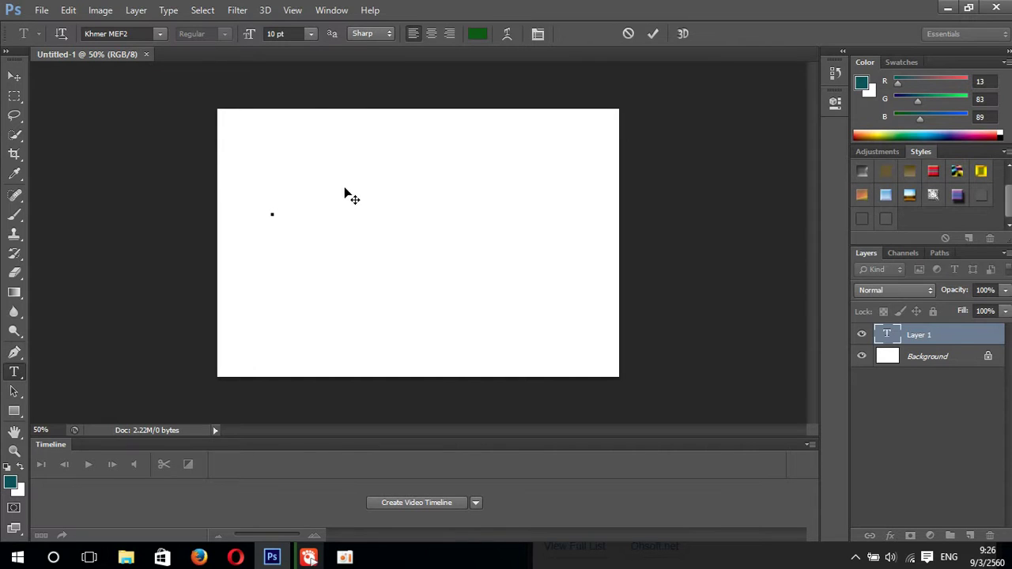
# Enter Khmer text at 48 pt, commit it as Layer 1, and keep the size at 48 pt.
pyautogui.click(313, 33)
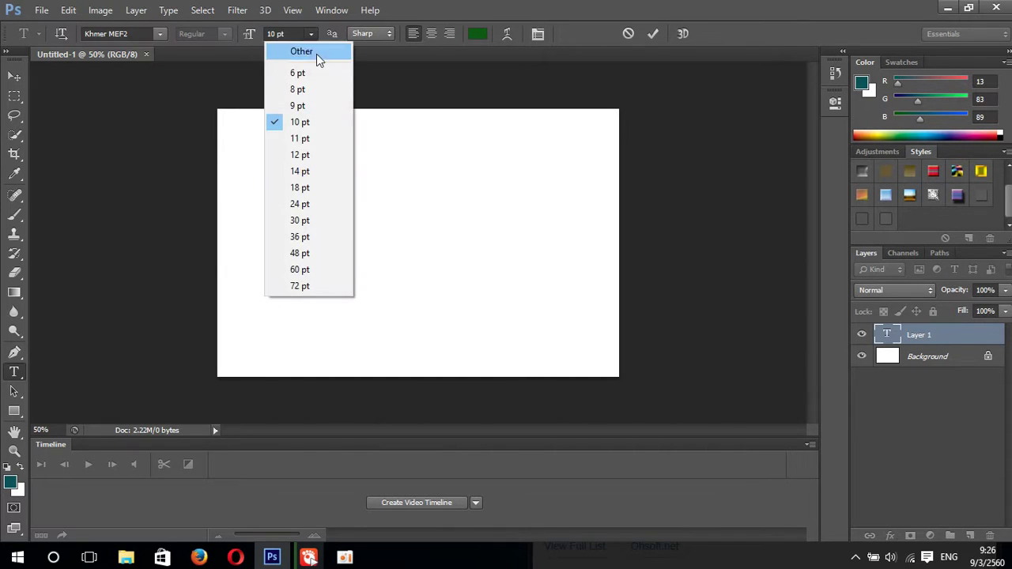
pyautogui.click(300, 171)
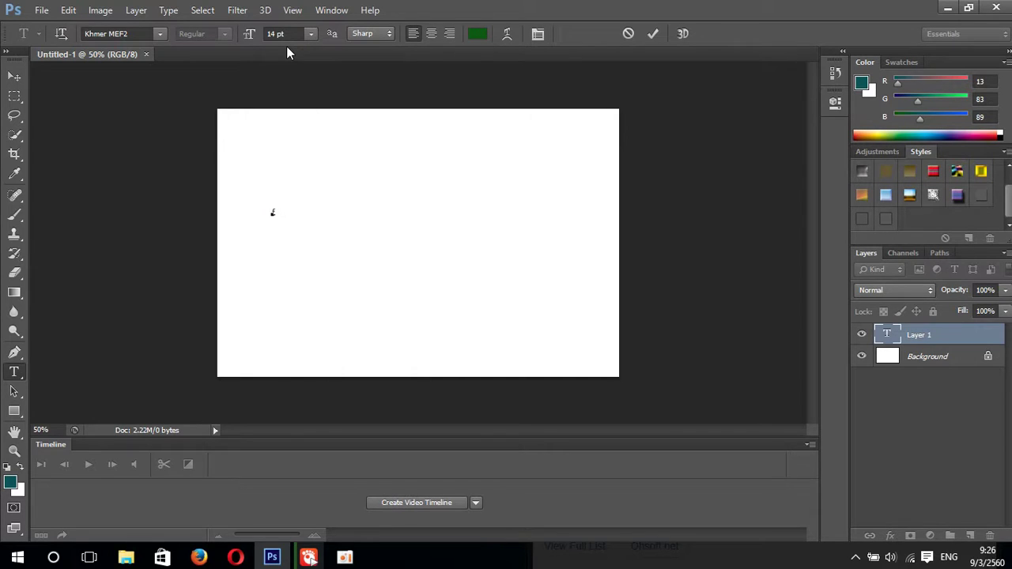
pyautogui.hotkey('alt', 'shift')
pyautogui.write('សួស្ដី')
pyautogui.click(313, 36)
pyautogui.click(307, 252)
pyautogui.write('ខខ')
pyautogui.press('BackSpace')
pyautogui.press('BackSpace')
pyautogui.press('BackSpace')
pyautogui.press('BackSpace')
pyautogui.press('BackSpace')
pyautogui.press('BackSpace')
pyautogui.press('BackSpace')
pyautogui.press('BackSpace')
pyautogui.click(652, 34)
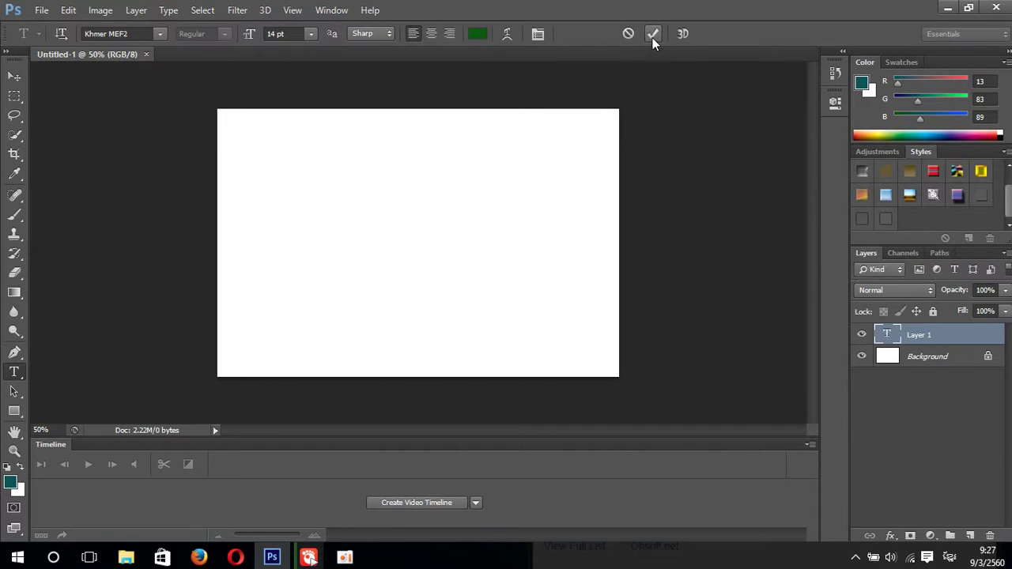
pyautogui.click(313, 37)
pyautogui.click(296, 253)
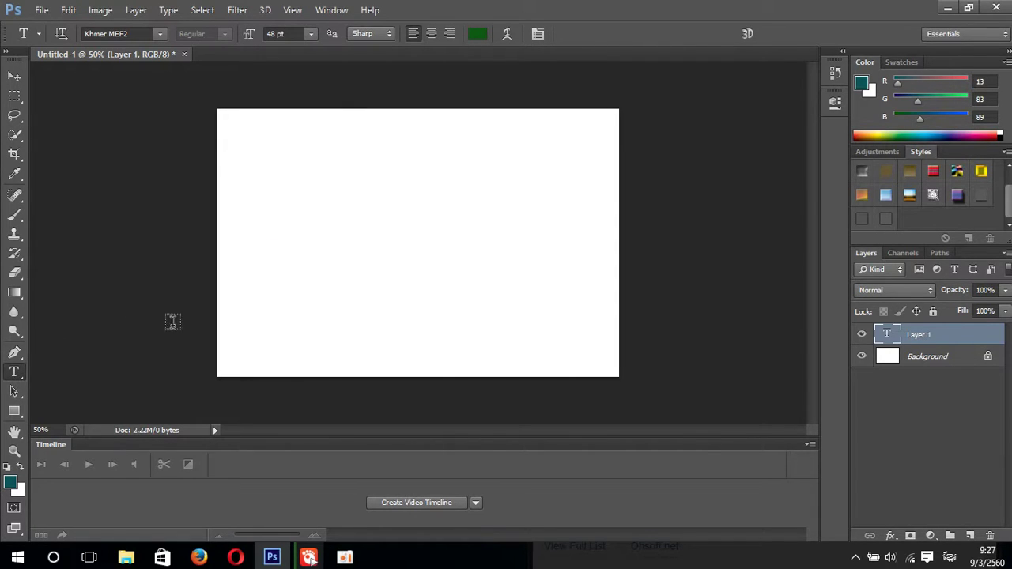
# Type the green Khmer words at 72 pt on a new text layer and commit them.
pyautogui.click(325, 231)
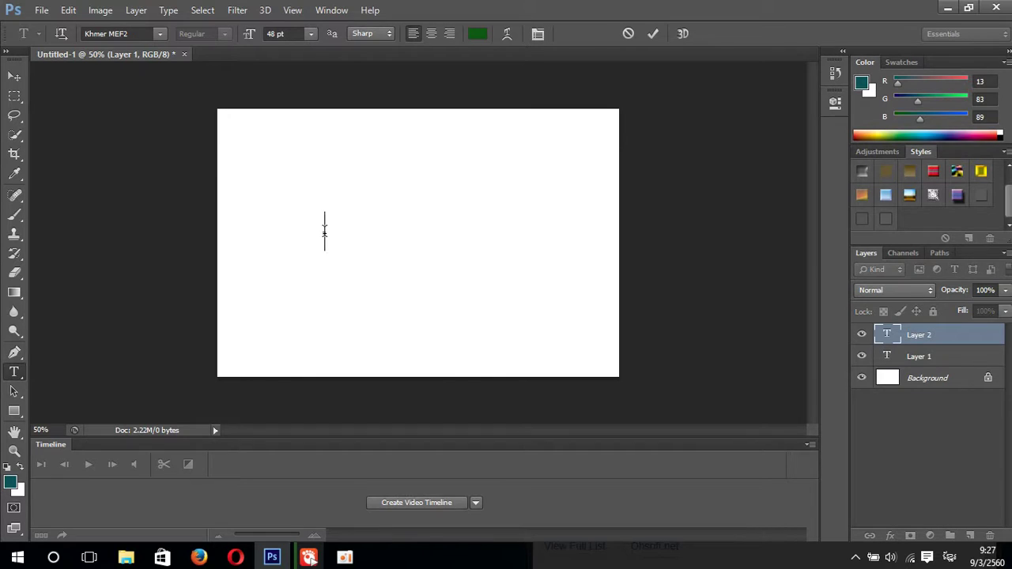
pyautogui.write('C')
pyautogui.press('BackSpace')
pyautogui.click(311, 34)
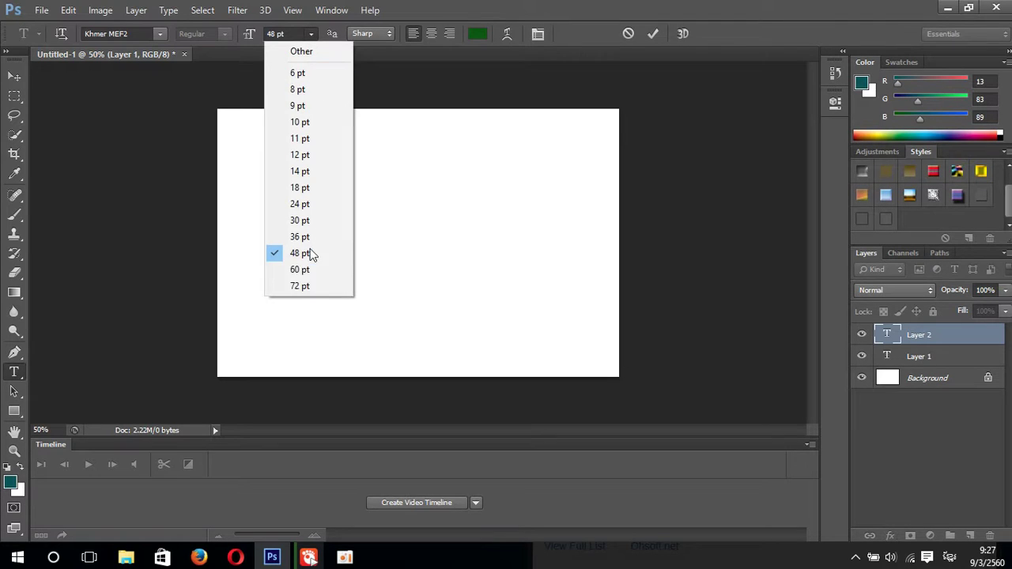
pyautogui.click(302, 285)
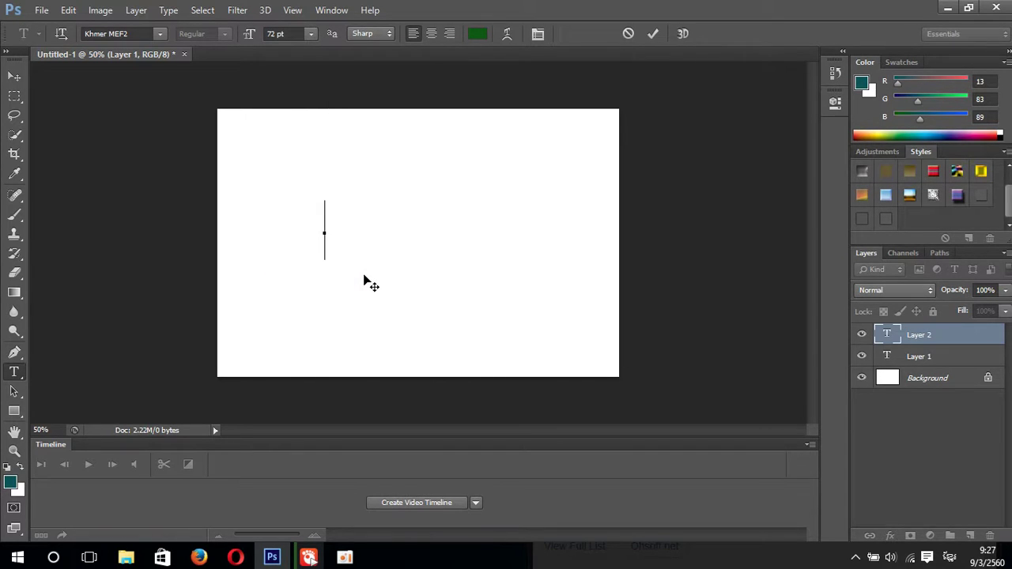
pyautogui.write('ក')
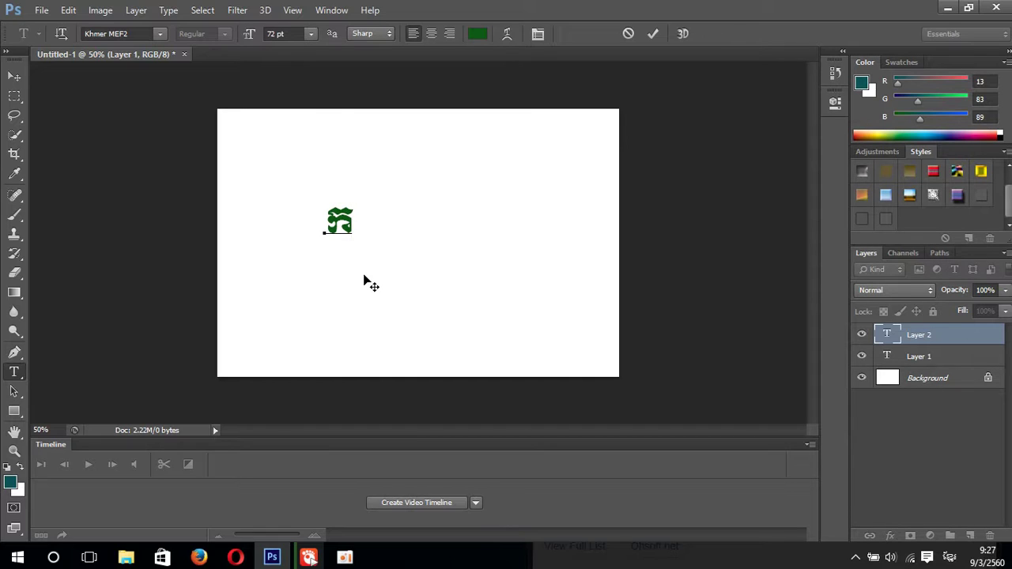
pyautogui.write('ហ')
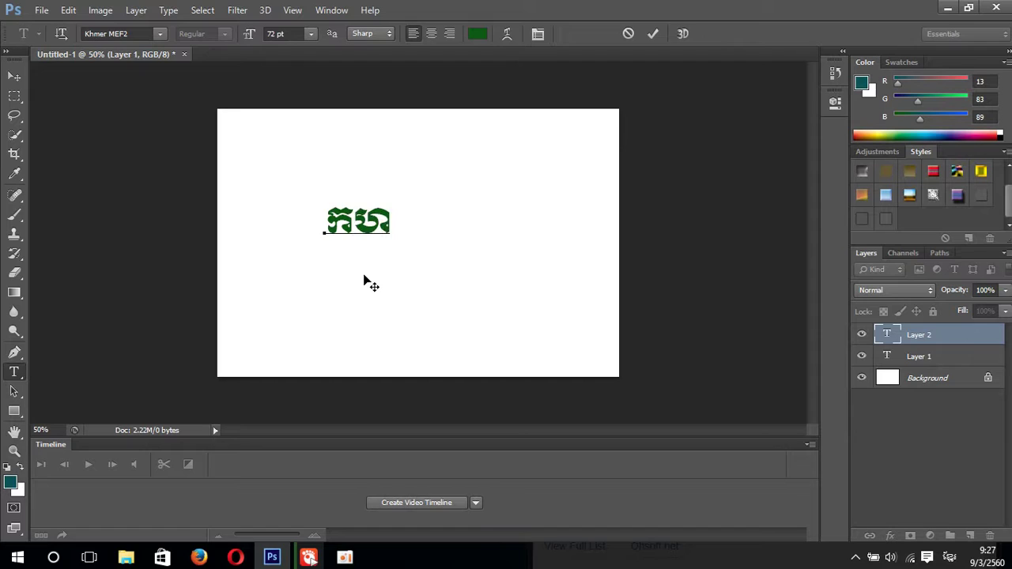
pyautogui.press('BackSpace')
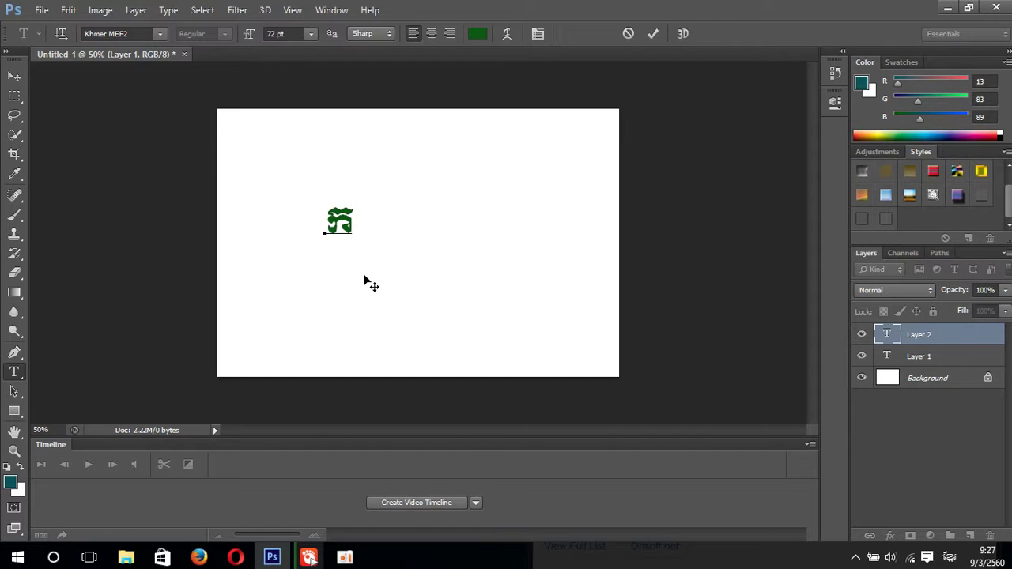
pyautogui.write('្វ')
pyautogui.write('ន')
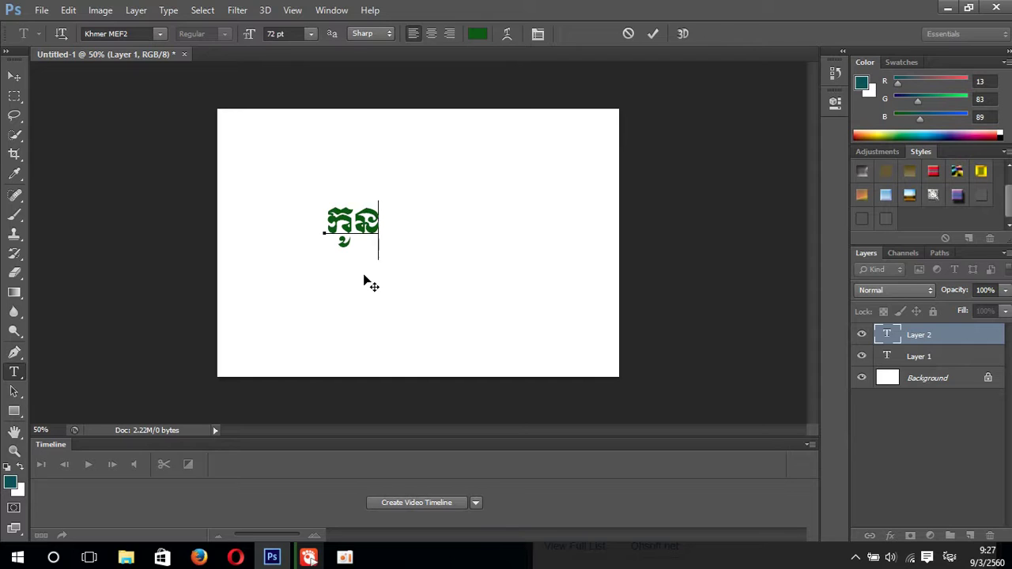
pyautogui.write('ខ្ល')
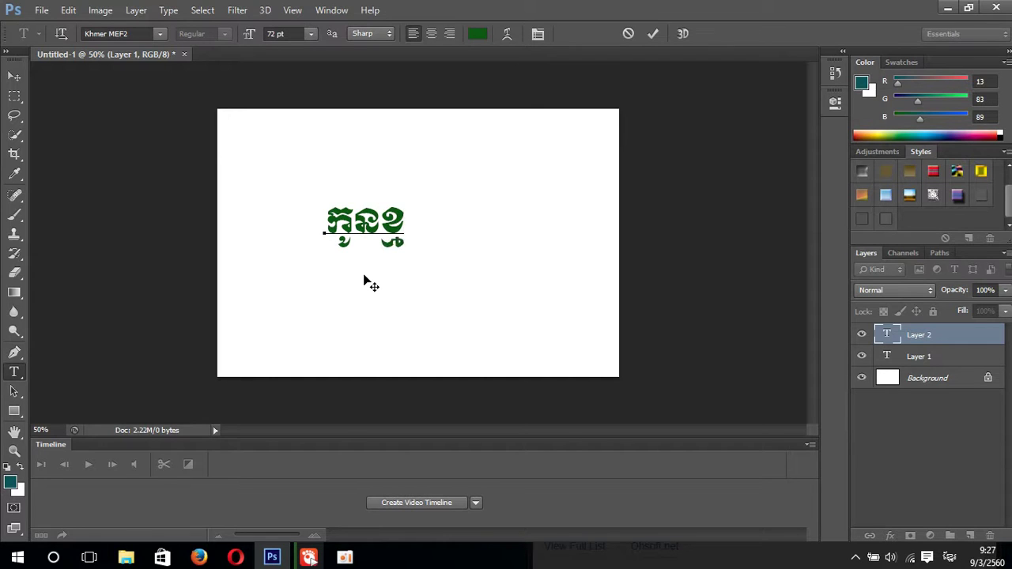
pyautogui.write('ែ')
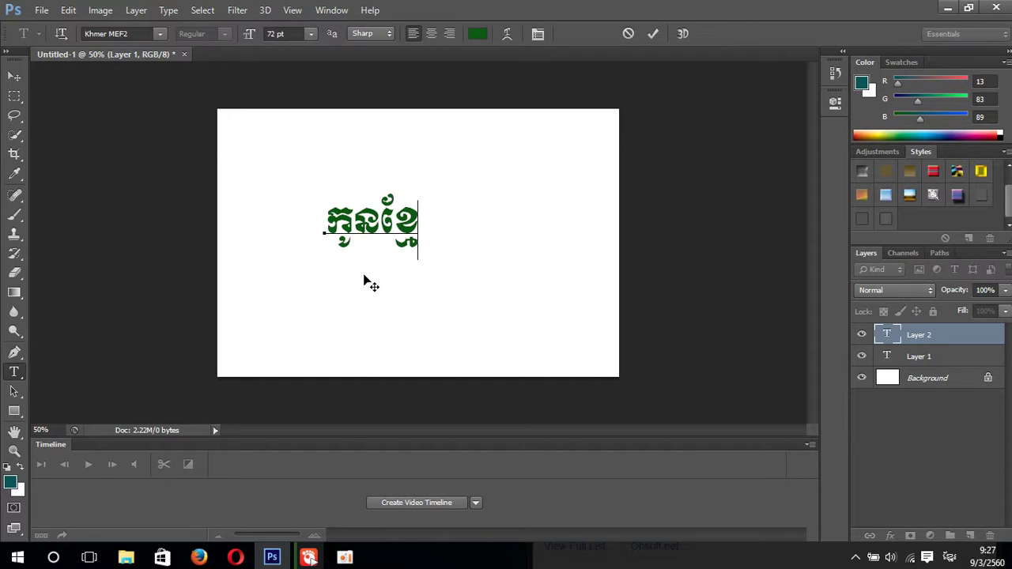
pyautogui.write('រ')
pyautogui.click(653, 34)
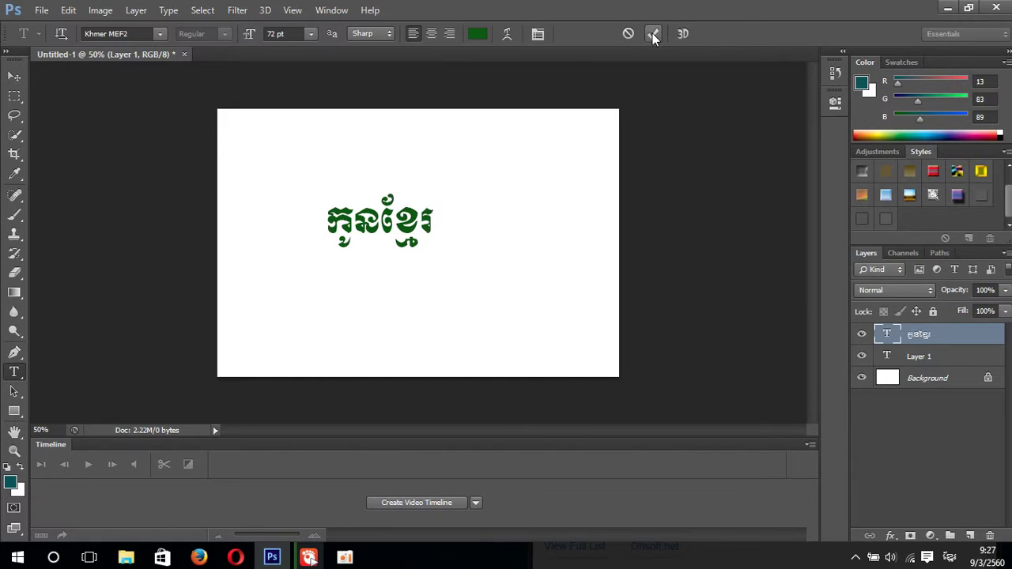
# Scale the Khmer words to about 145%, move them to the lower centre, and switch input to English.
pyautogui.click(15, 75)
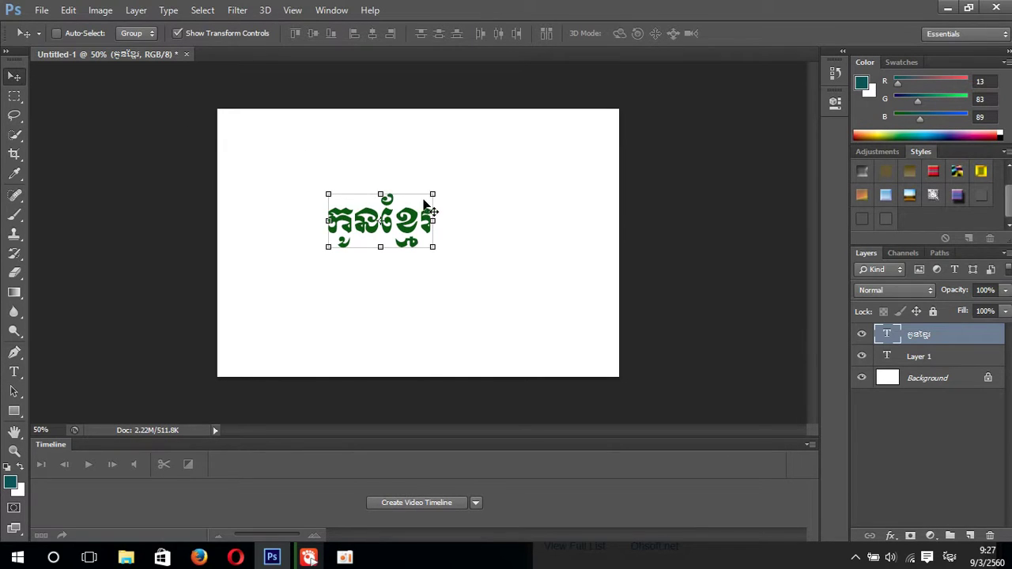
pyautogui.moveTo(435, 193); pyautogui.dragTo(485, 160)
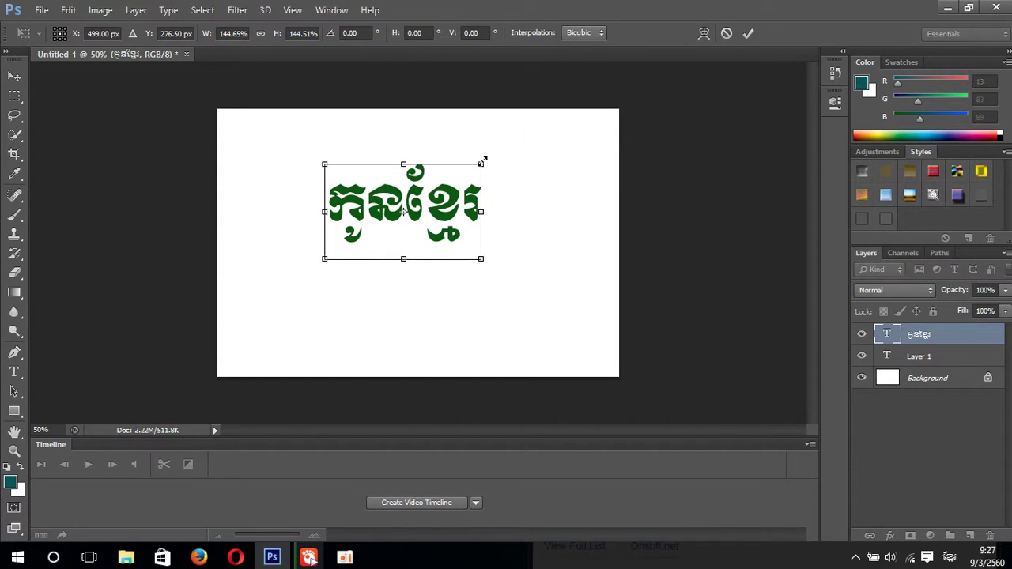
pyautogui.click(748, 33)
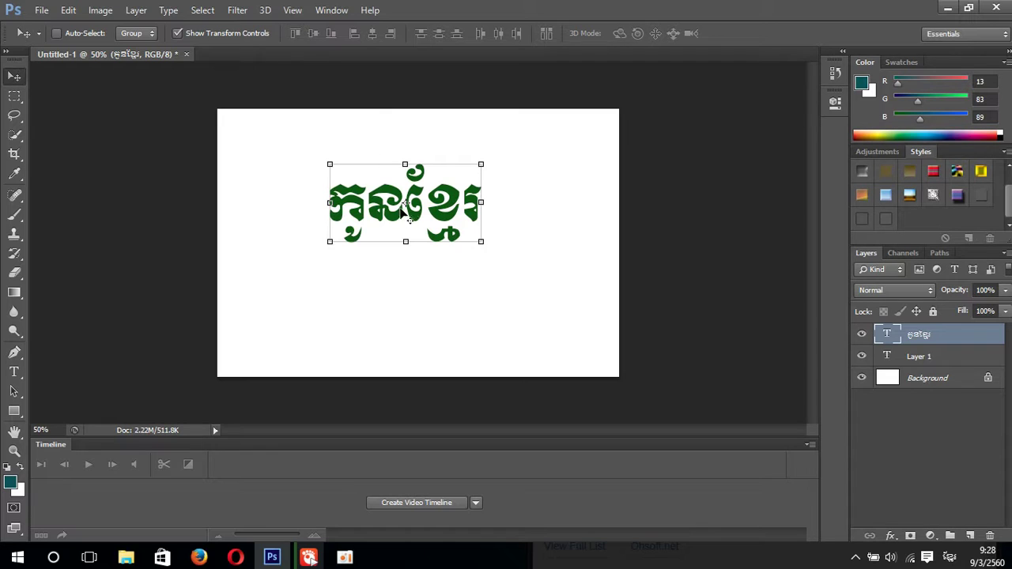
pyautogui.moveTo(413, 202); pyautogui.dragTo(430, 276)
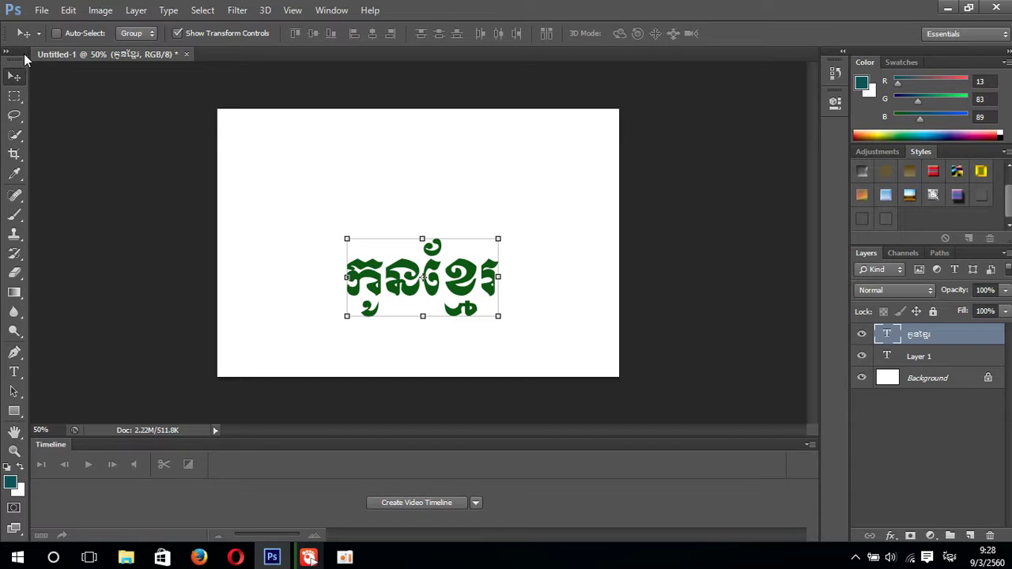
pyautogui.hotkey('alt', 'shift')
# Start a new text layer near the top-left and try the Rockwell Extra Bold font.
pyautogui.click(15, 372)
pyautogui.rightClick(16, 373)
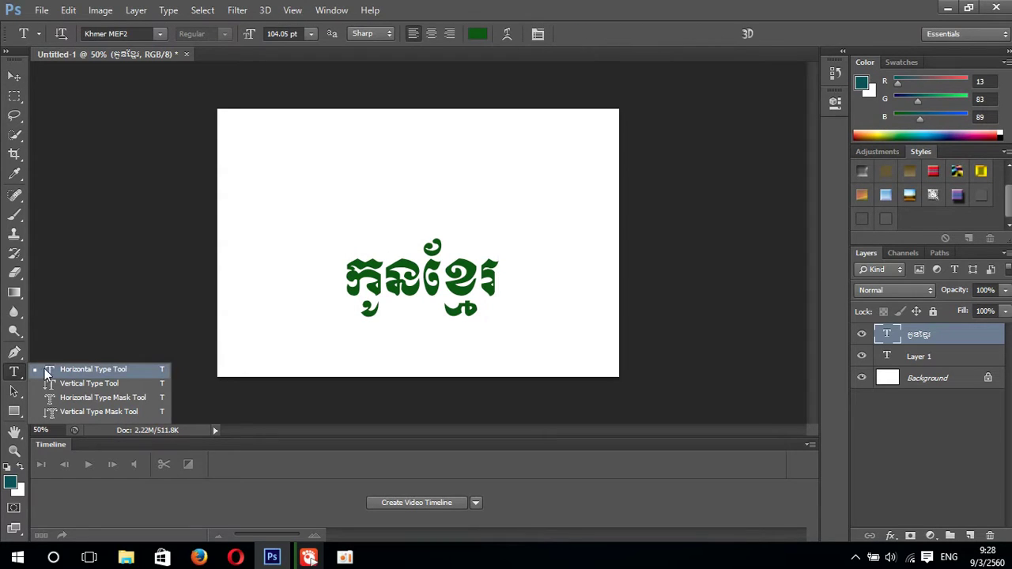
pyautogui.click(278, 155)
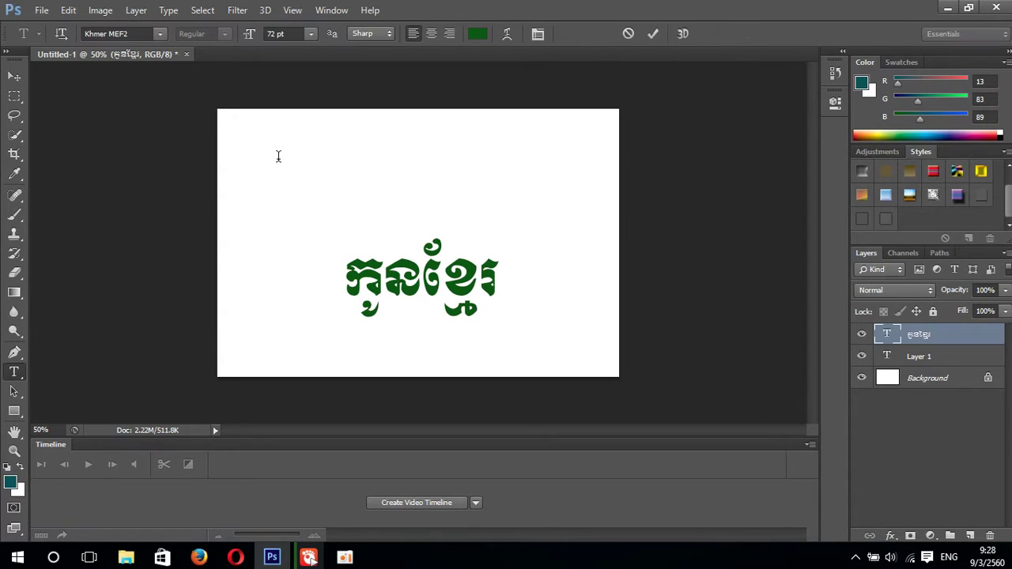
pyautogui.click(157, 34)
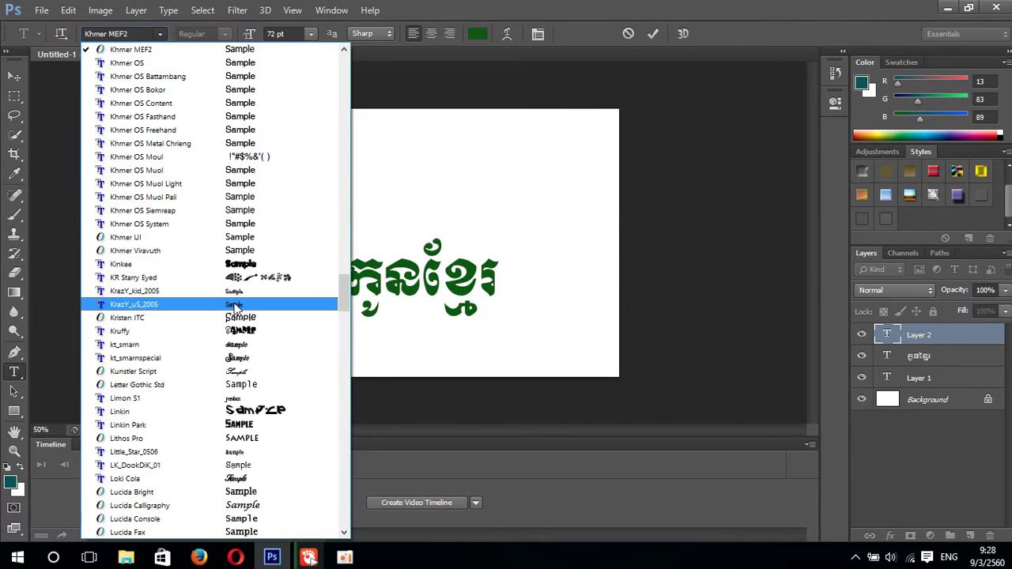
pyautogui.scroll(-5, 233, 307)
pyautogui.scroll(-8, 233, 309)
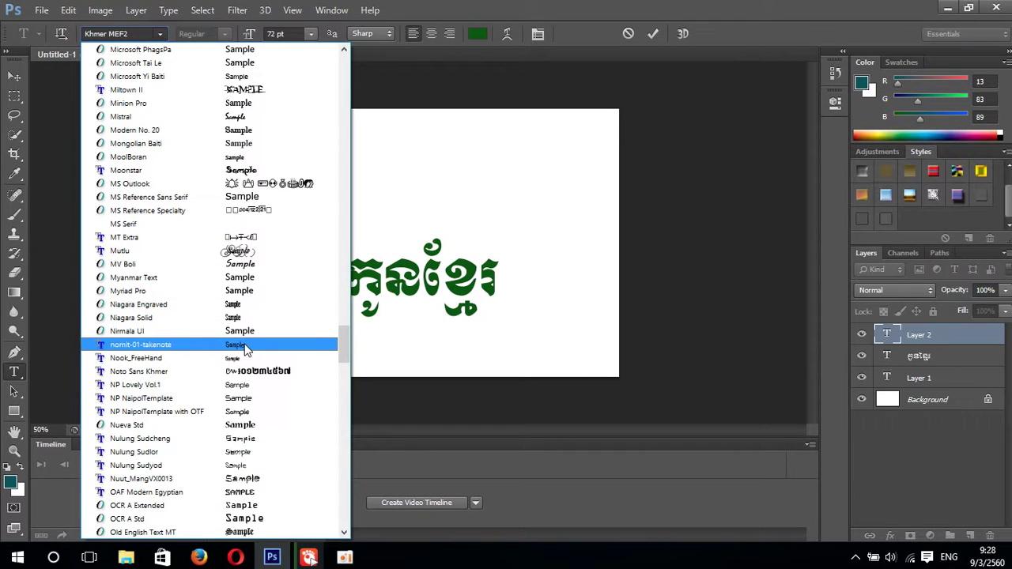
pyautogui.scroll(-5, 237, 342)
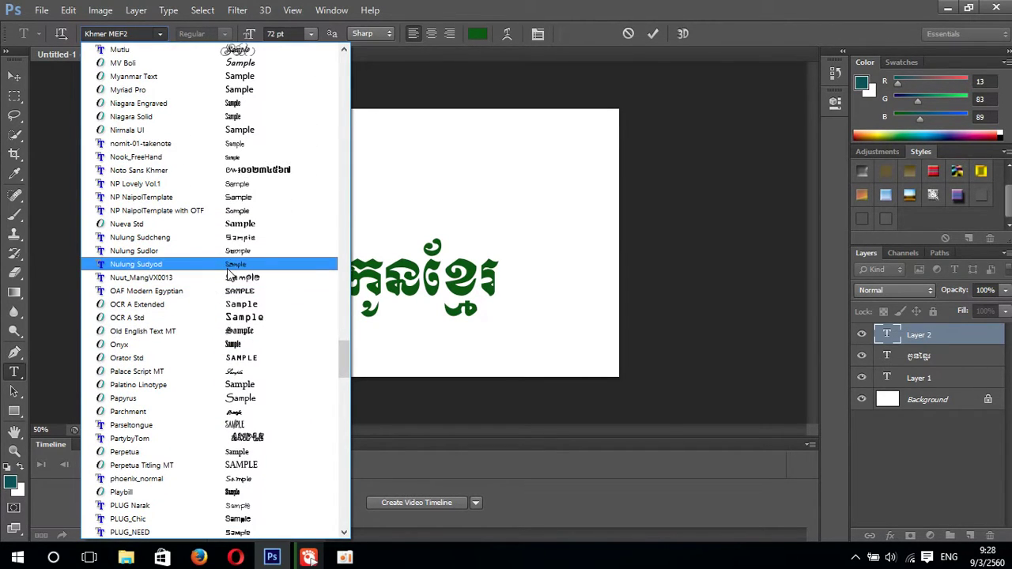
pyautogui.scroll(-4, 229, 277)
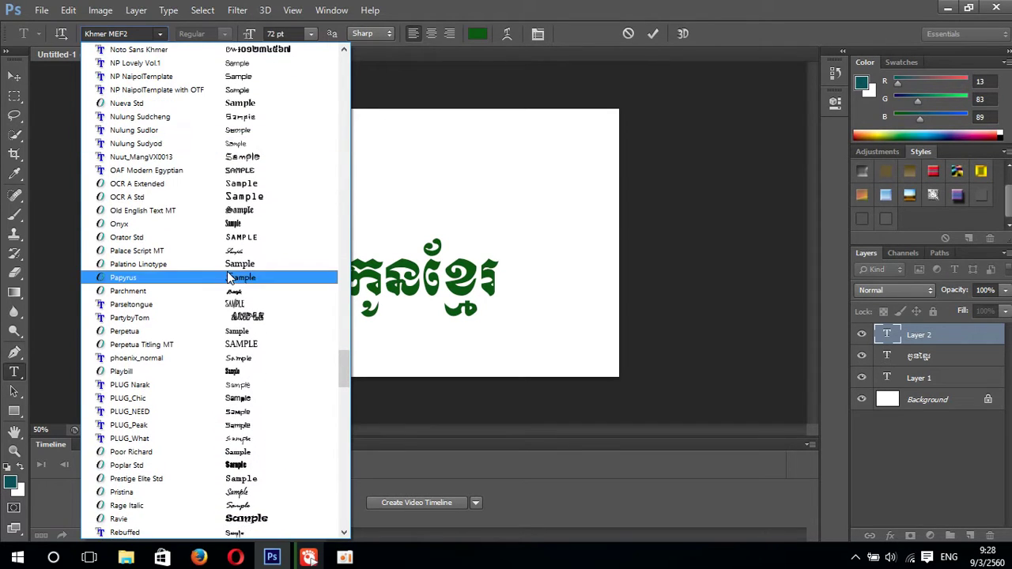
pyautogui.scroll(-2, 229, 285)
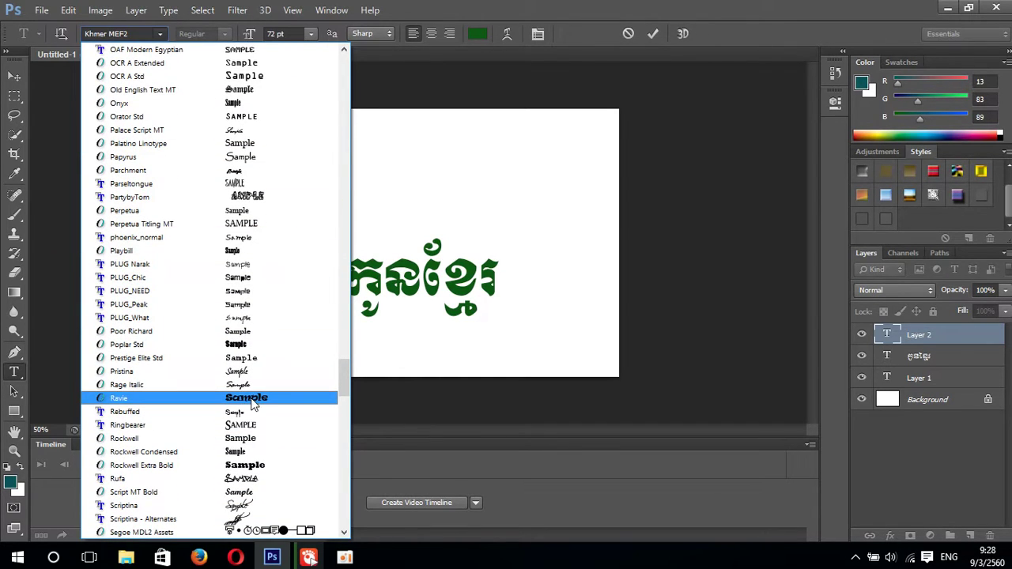
pyautogui.click(234, 465)
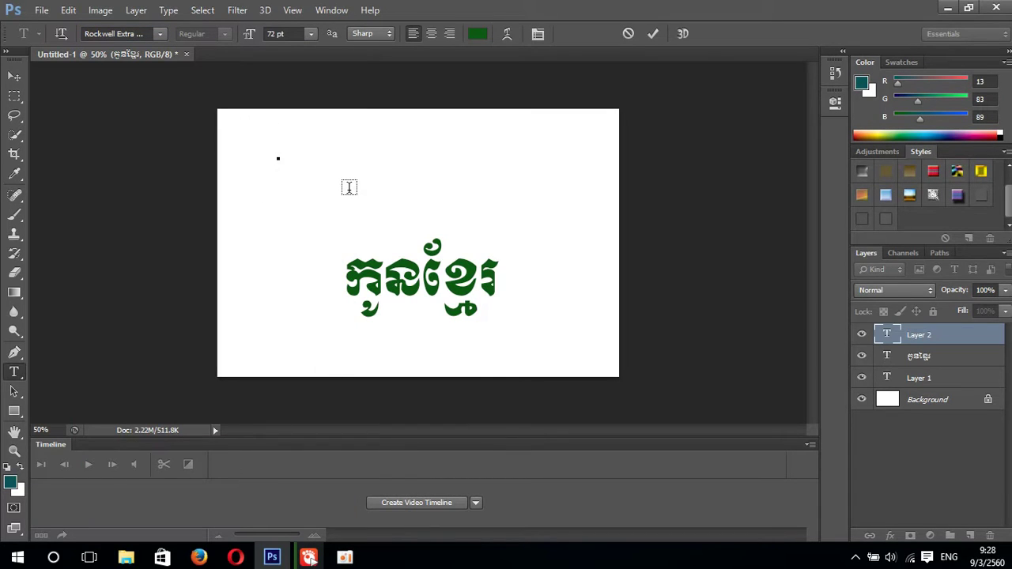
pyautogui.write('E')
pyautogui.press('BackSpace')
# Change the text layer's font to Times New Roman at 72 pt.
pyautogui.click(161, 34)
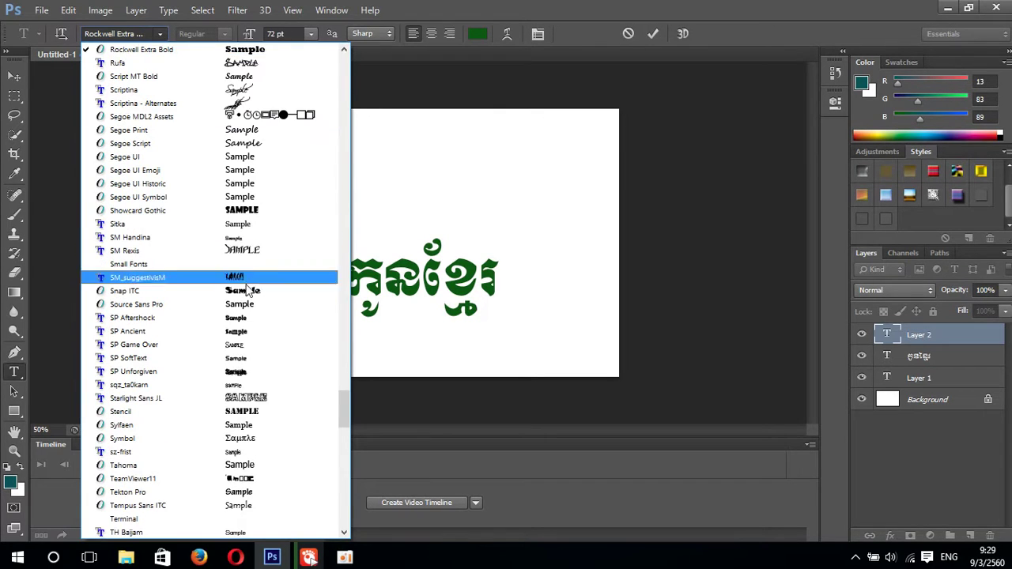
pyautogui.scroll(-4, 244, 297)
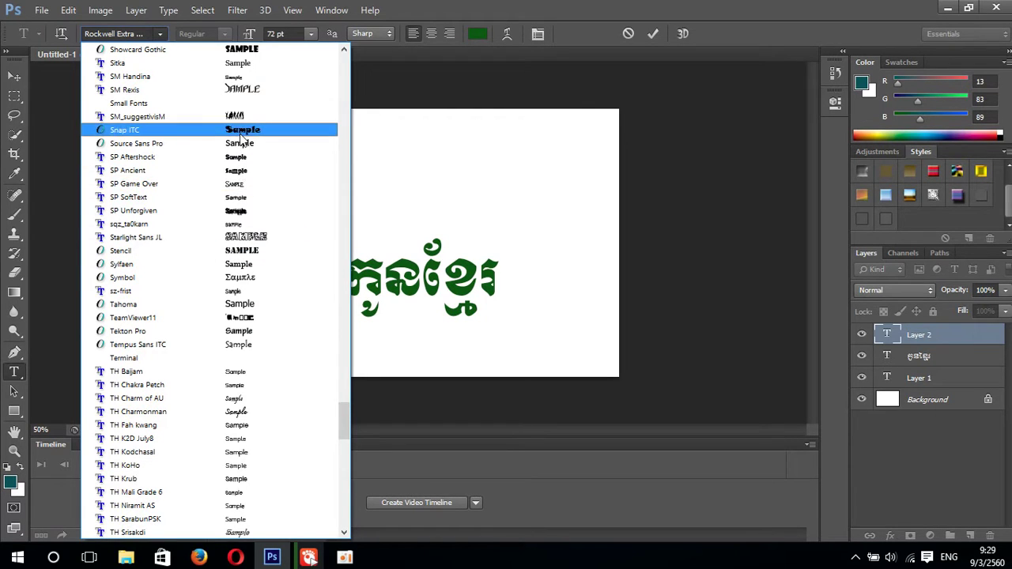
pyautogui.scroll(-4, 241, 170)
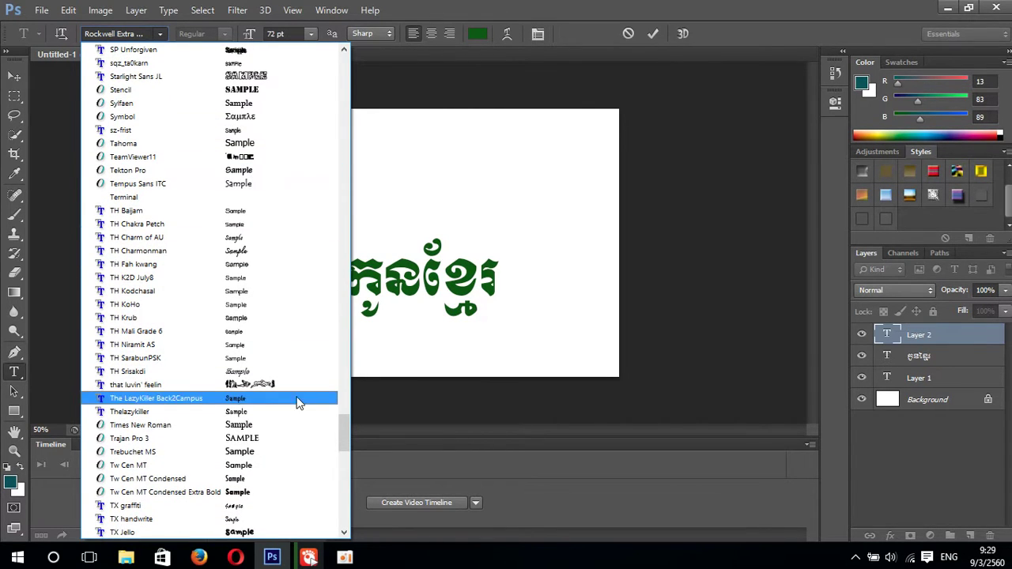
pyautogui.click(258, 424)
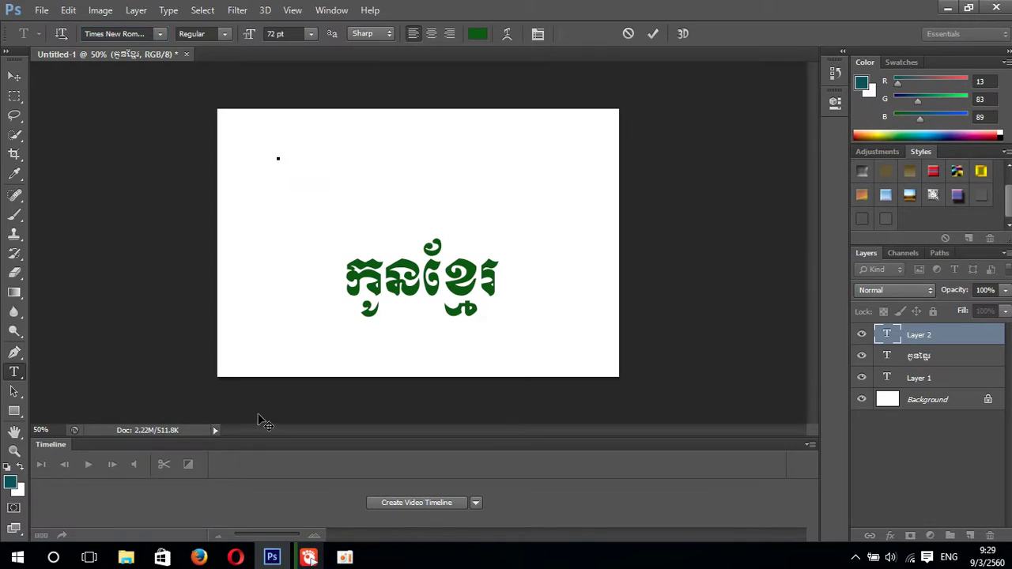
# Type 'ENG HOUR' and commit it as its own text layer.
pyautogui.write('ENG')
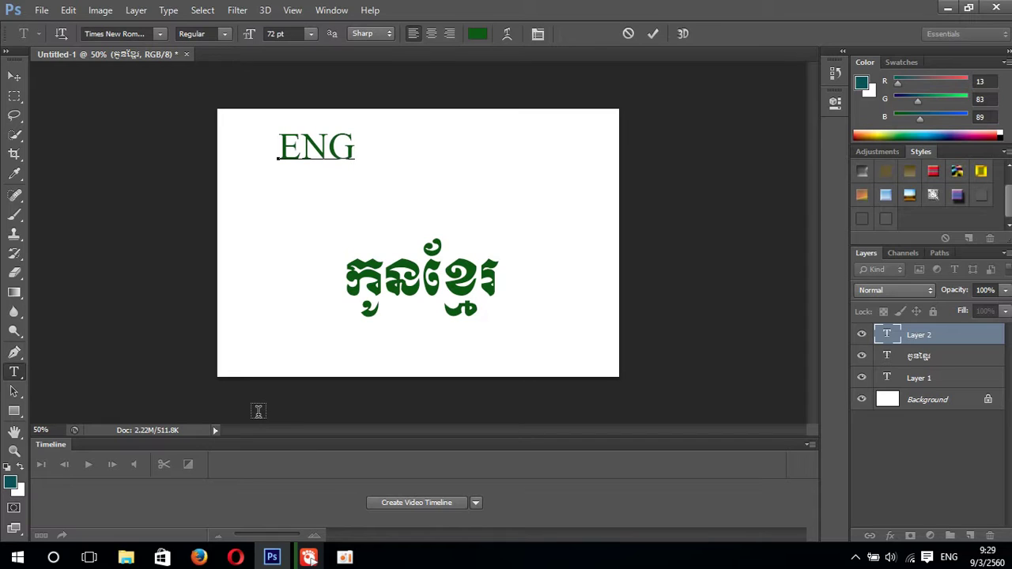
pyautogui.write(' HO')
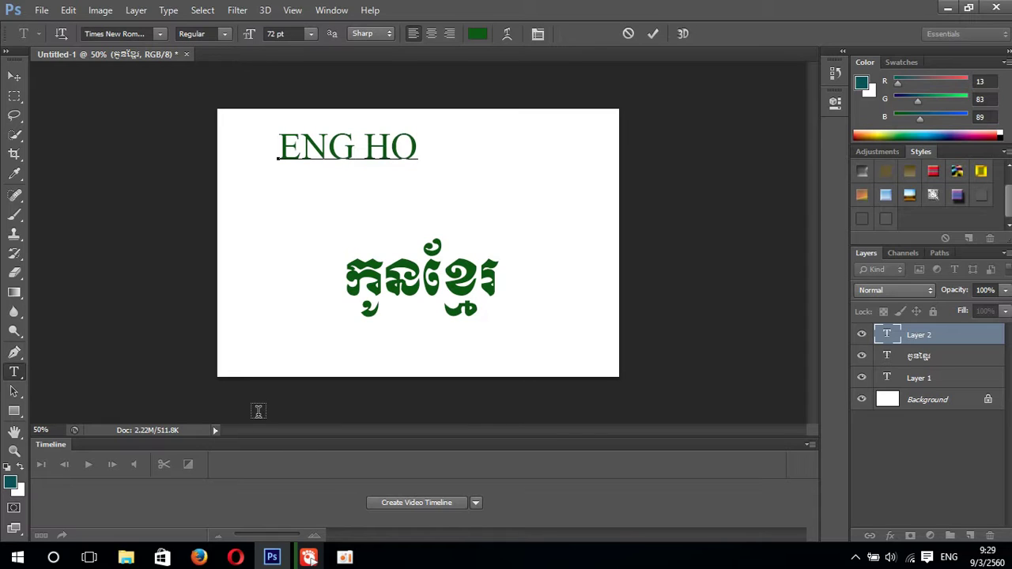
pyautogui.write('UR')
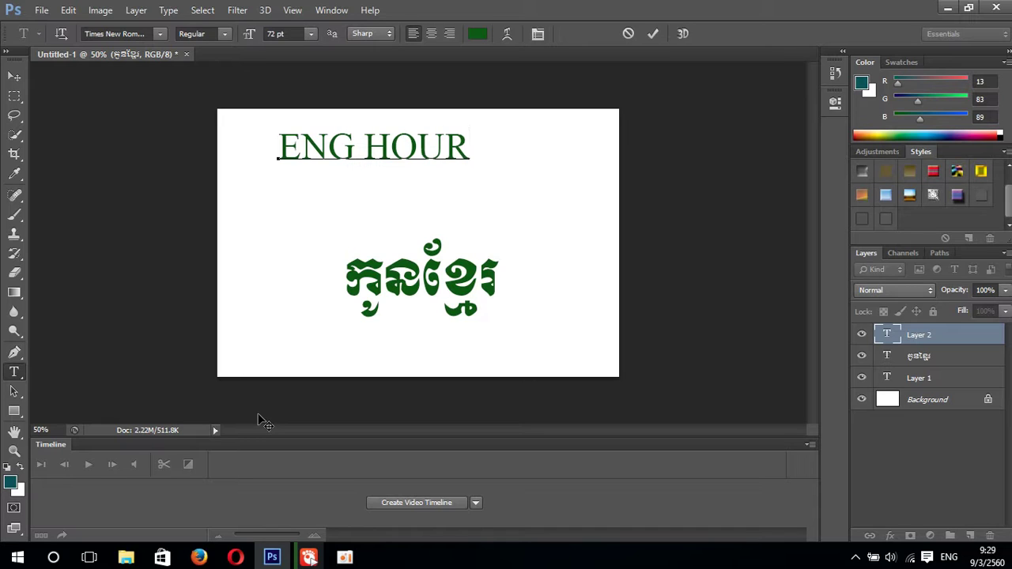
pyautogui.click(653, 34)
pyautogui.click(18, 80)
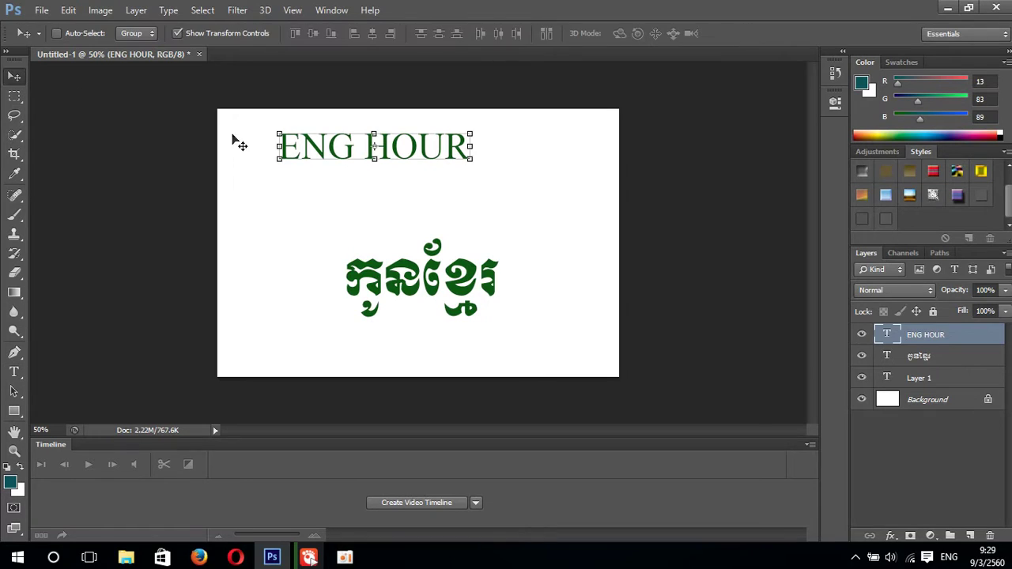
# Centre ENG HOUR above the Khmer words and duplicate its layer repeatedly to thicken the lettering.
pyautogui.moveTo(420, 149); pyautogui.dragTo(467, 185)
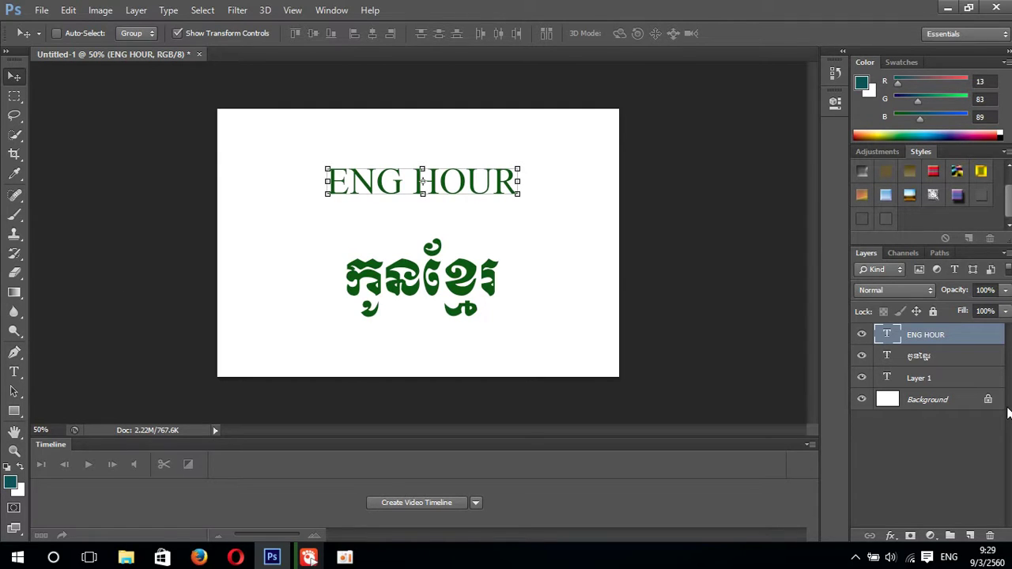
pyautogui.hotkey('alt', 'Down')
pyautogui.hotkey('alt', 'Down')
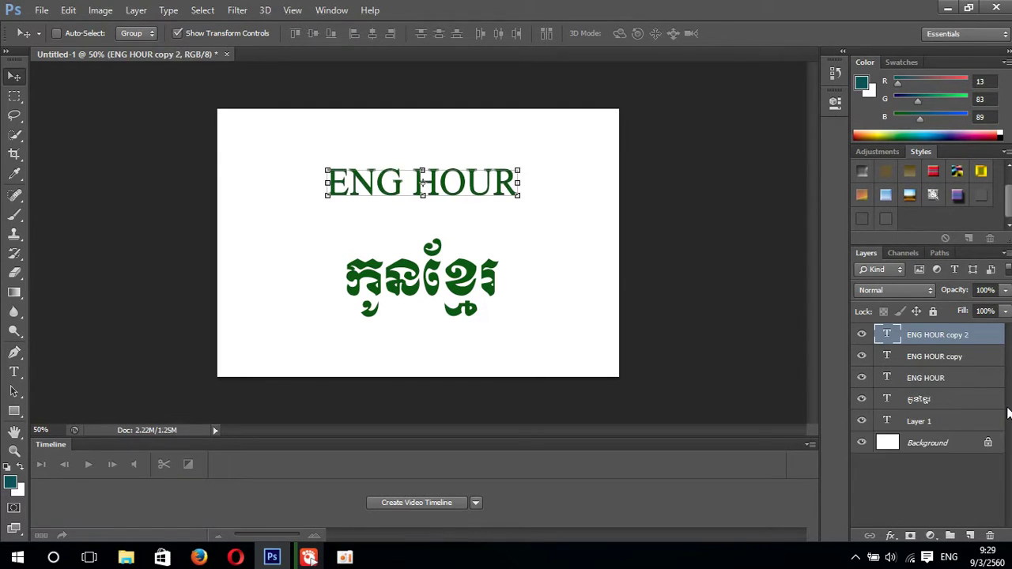
pyautogui.hotkey('alt', 'Down')
pyautogui.hotkey('alt', 'Down')
pyautogui.hotkey('alt', 'Down')
pyautogui.hotkey('alt', 'Down')
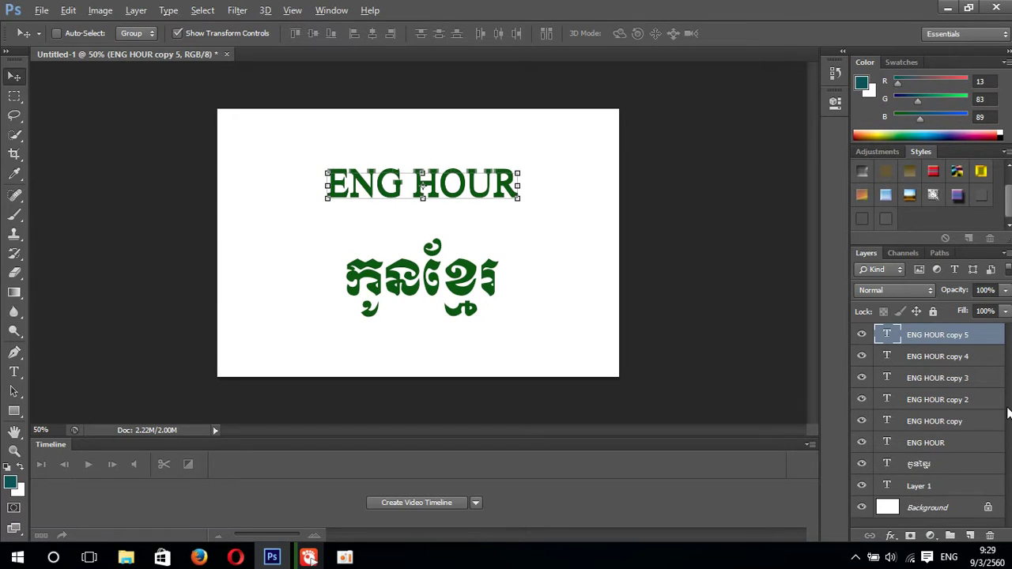
pyautogui.hotkey('alt', 'Down')
pyautogui.hotkey('alt', 'Down')
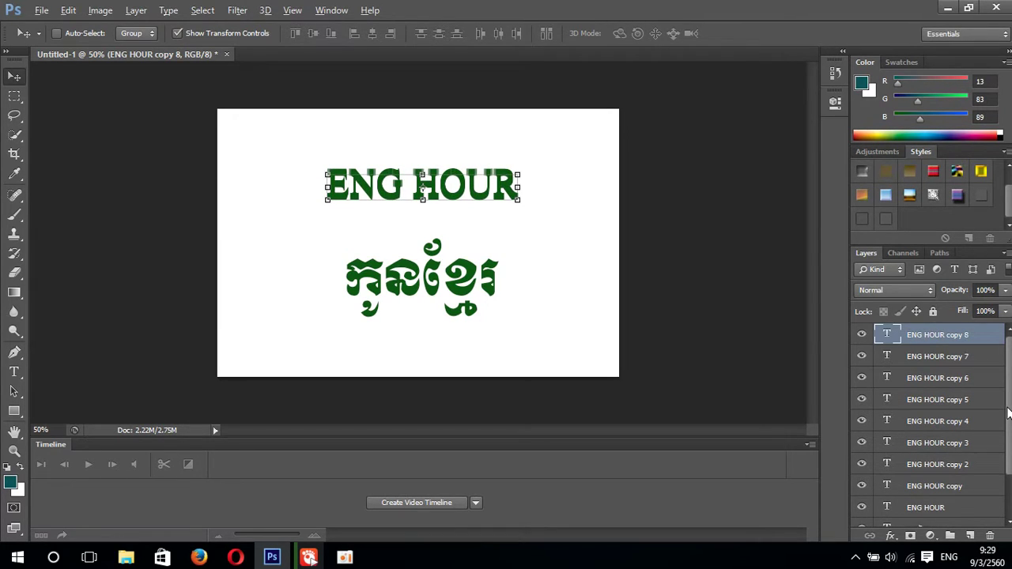
pyautogui.hotkey('alt', 'Down')
pyautogui.hotkey('alt', 'Down')
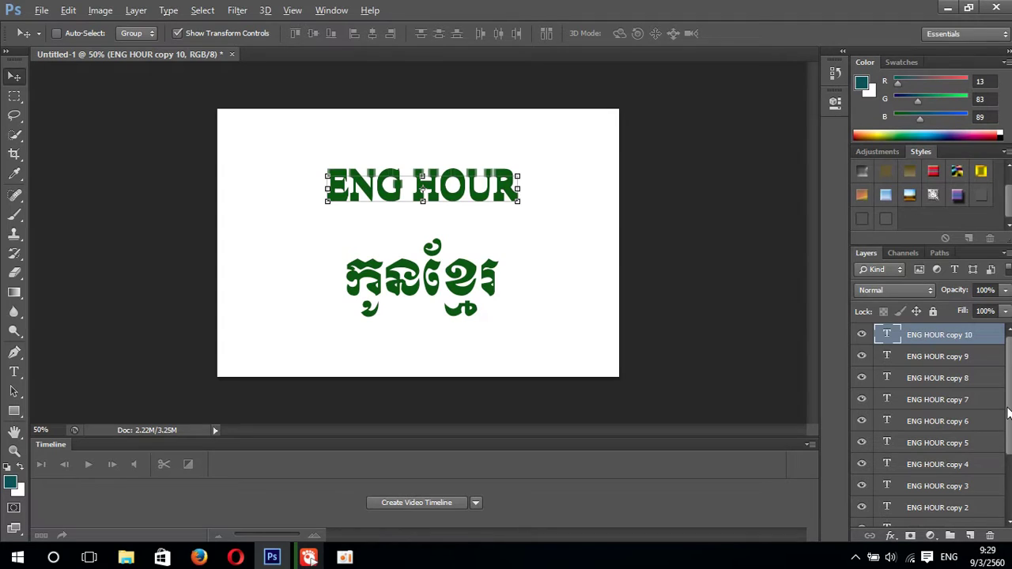
pyautogui.hotkey('alt', 'Down')
pyautogui.hotkey('alt', 'Down')
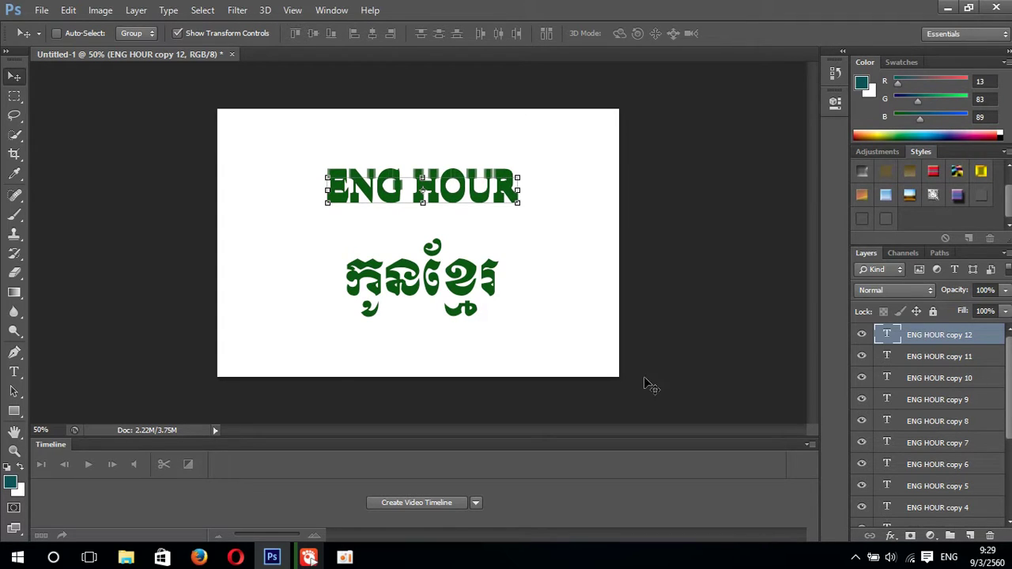
# Try several Styles presets on ENG HOUR copy 12, settling on gradient-and-pattern overlay, then enlarge it slightly.
pyautogui.click(966, 358)
pyautogui.click(966, 336)
pyautogui.click(862, 170)
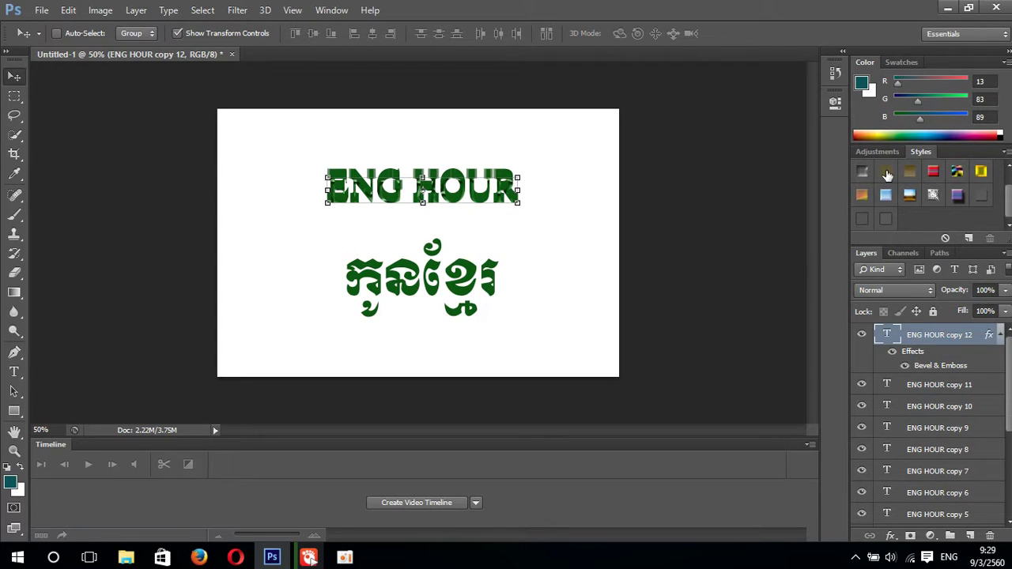
pyautogui.click(887, 174)
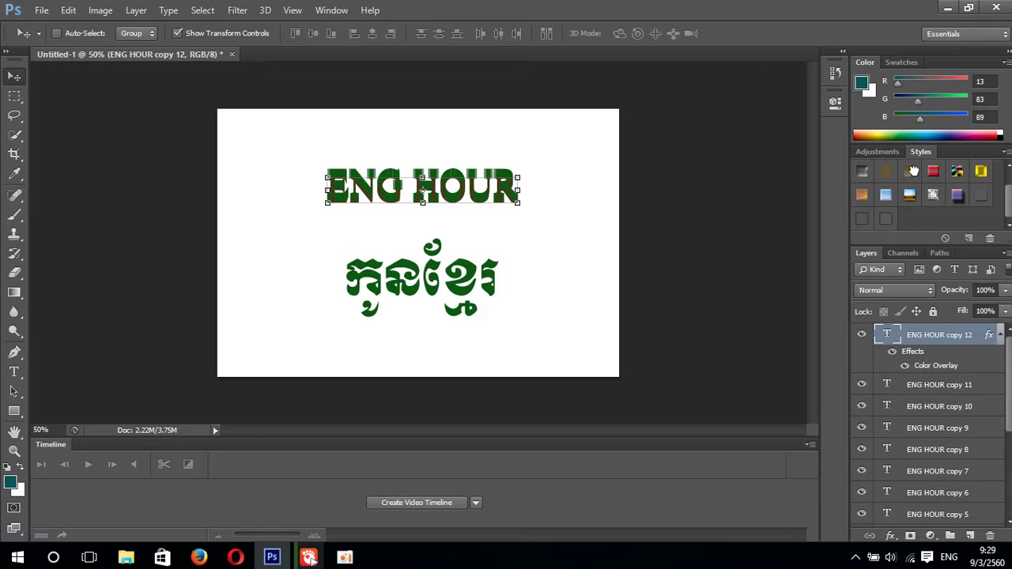
pyautogui.click(913, 170)
pyautogui.click(933, 171)
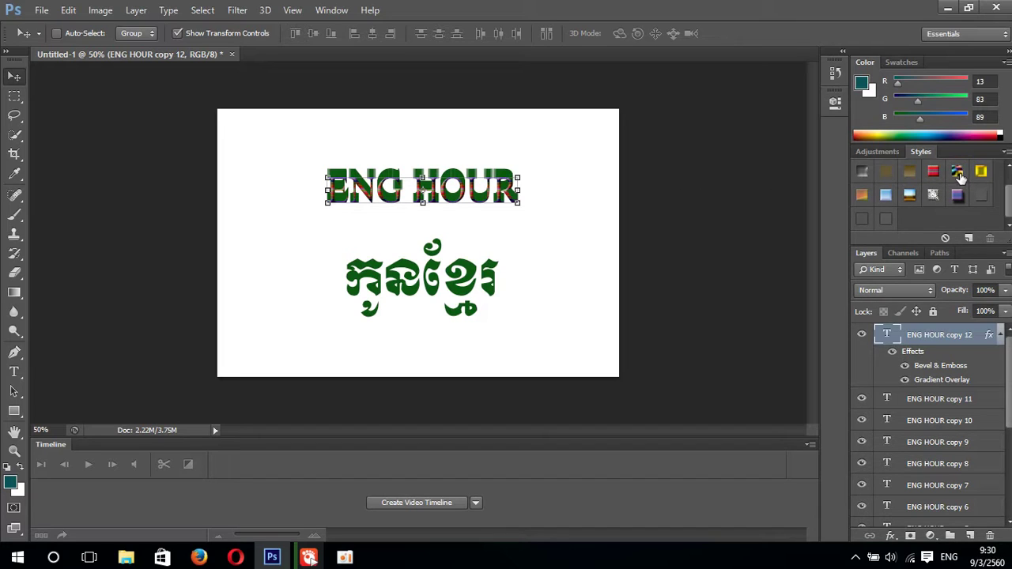
pyautogui.click(959, 177)
pyautogui.click(864, 196)
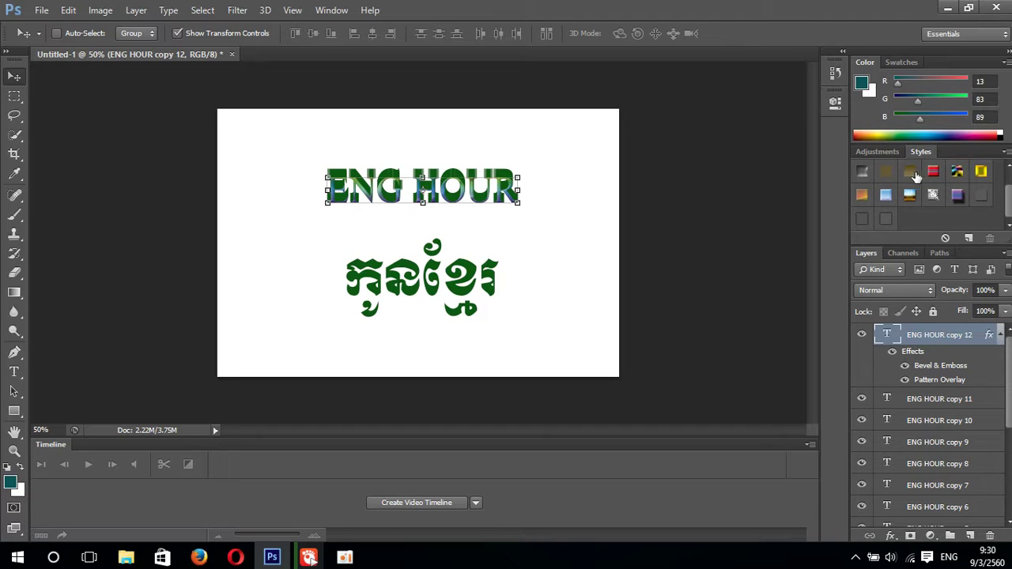
pyautogui.click(957, 172)
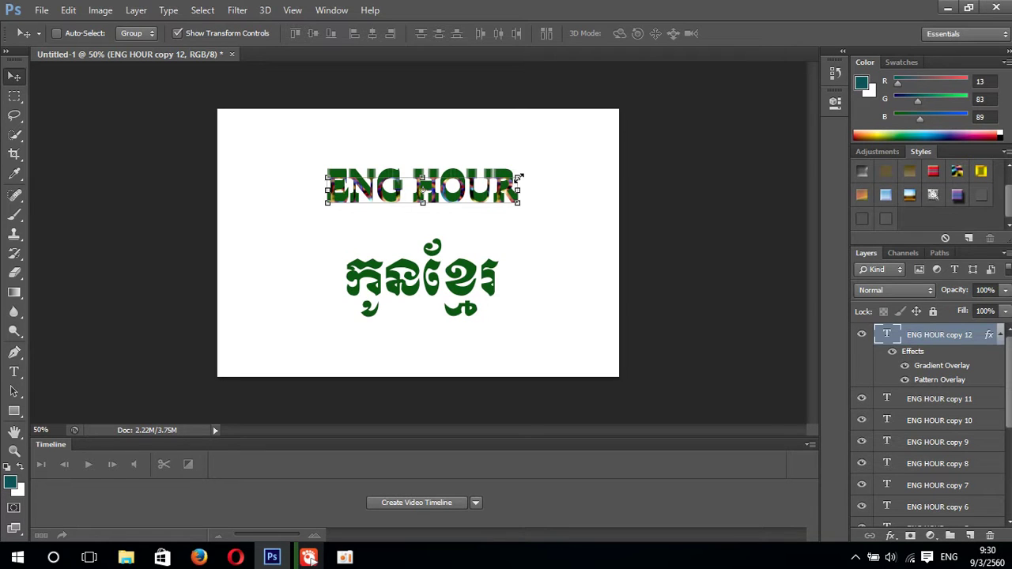
pyautogui.moveTo(516, 178); pyautogui.dragTo(513, 157)
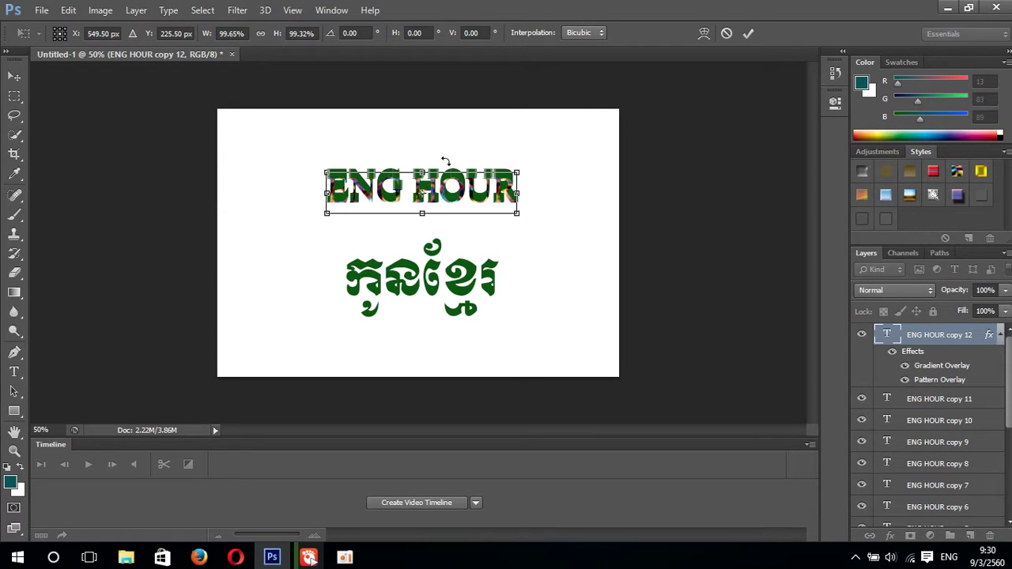
# Adjust ENG HOUR's height and apply the transform at about 99.65% × 100.20%.
pyautogui.moveTo(420, 170)
pyautogui.mouseDown()
pyautogui.moveTo(421, 201)
pyautogui.moveTo(423, 170)
pyautogui.mouseUp()
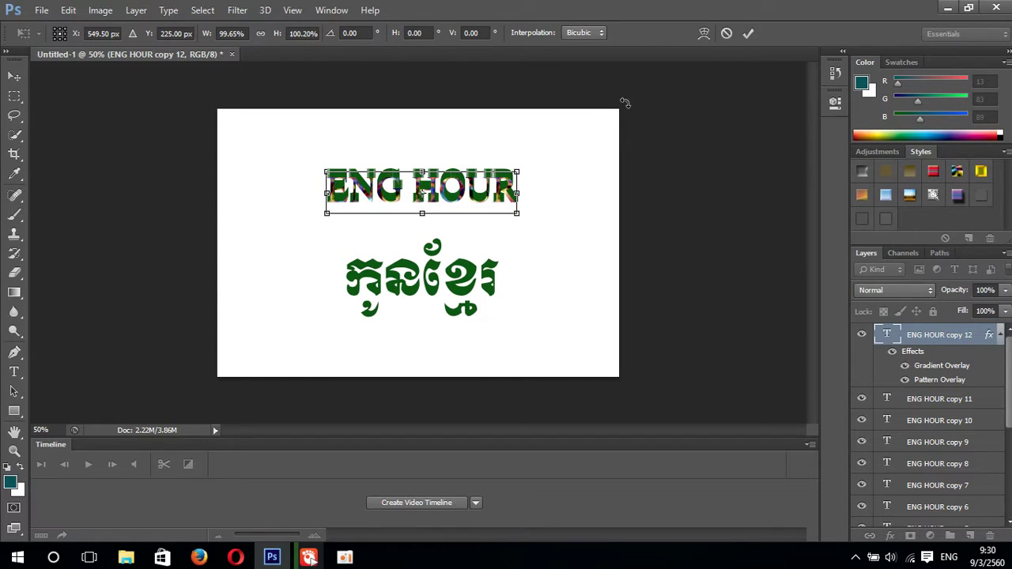
pyautogui.click(748, 33)
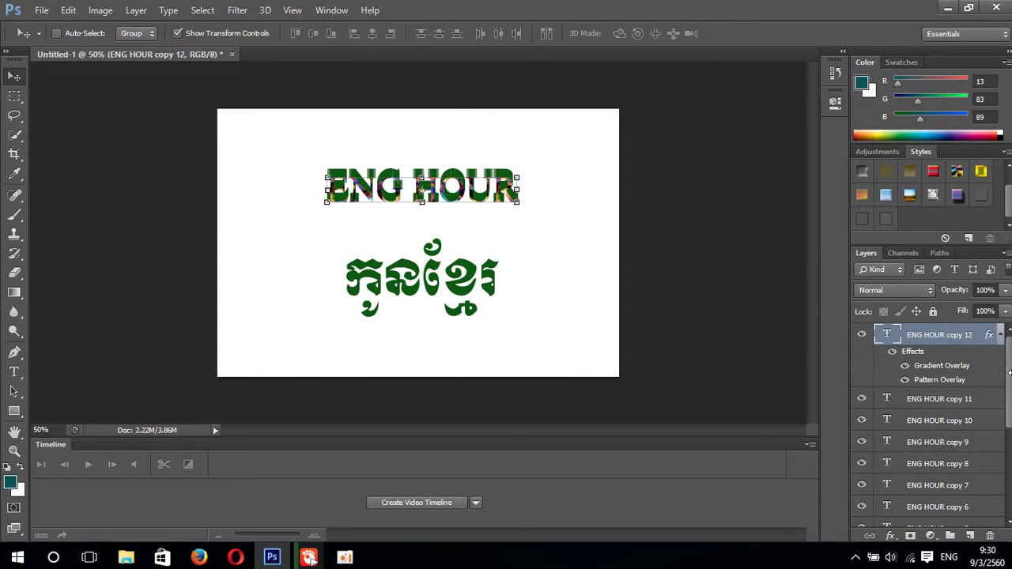
# Select all ENG HOUR copies through Layer 1 and move both texts together slightly right and down.
pyautogui.keyDown('shift'); pyautogui.click(979, 418); pyautogui.keyUp('shift')
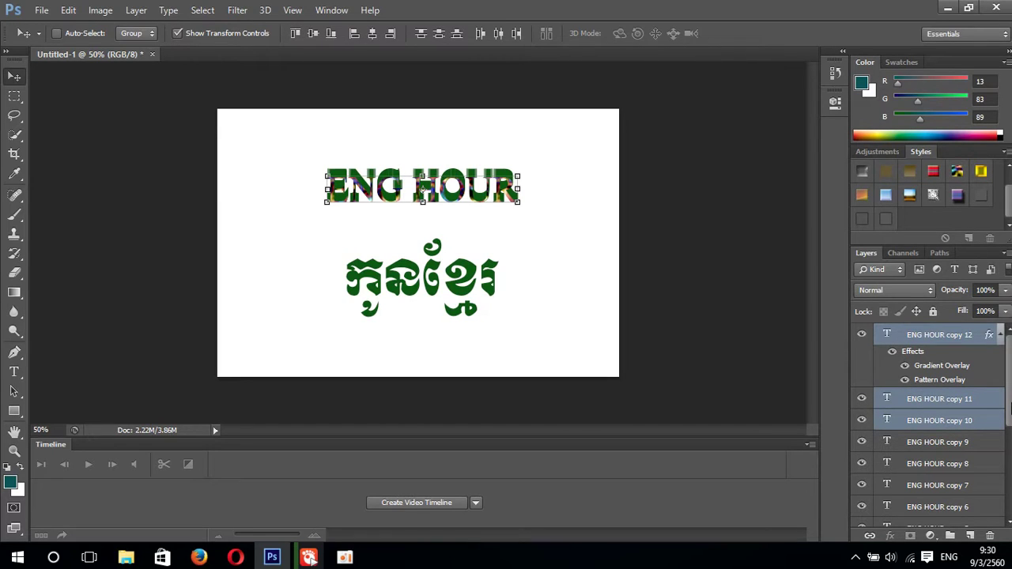
pyautogui.click(1009, 435)
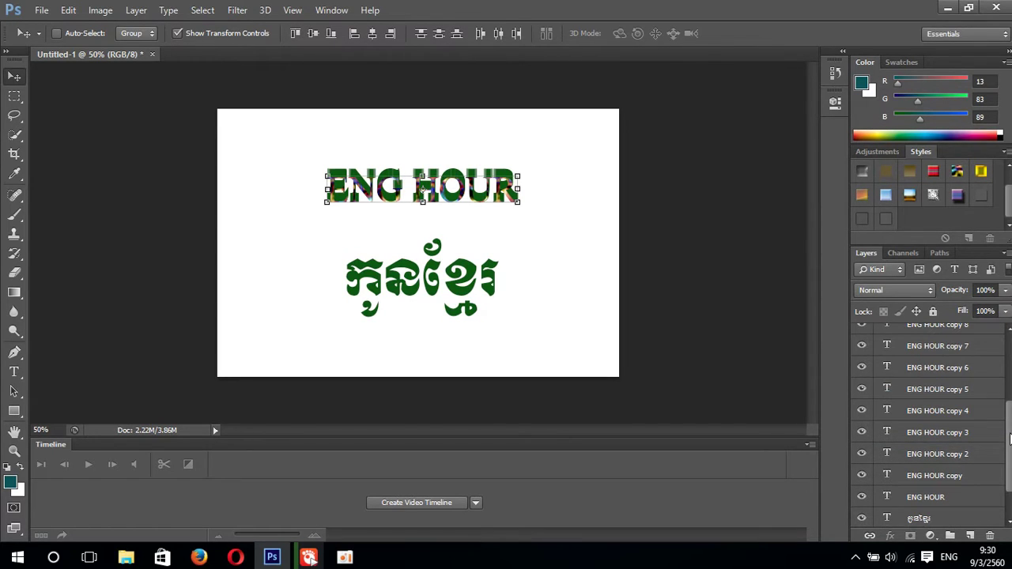
pyautogui.moveTo(1009, 439); pyautogui.dragTo(1010, 473)
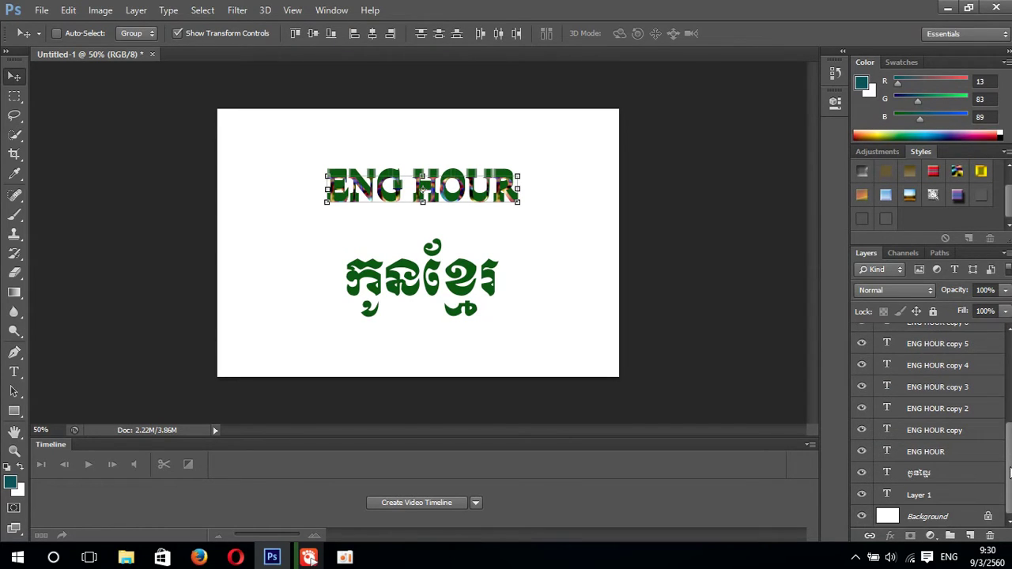
pyautogui.keyDown('shift'); pyautogui.click(940, 495); pyautogui.keyUp('shift')
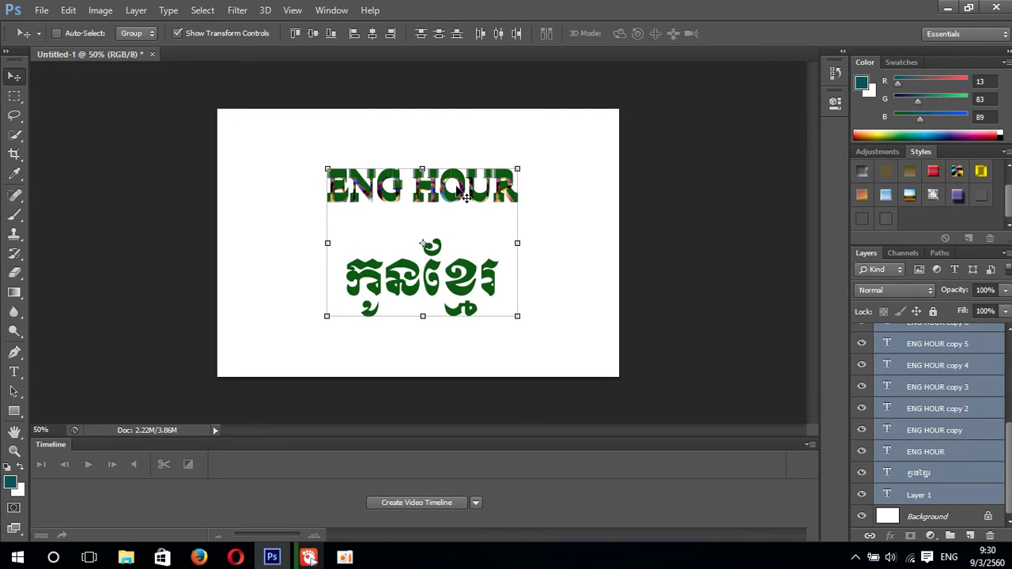
pyautogui.moveTo(465, 193)
pyautogui.mouseDown()
pyautogui.moveTo(449, 170)
pyautogui.moveTo(468, 202)
pyautogui.moveTo(467, 194)
pyautogui.mouseUp()
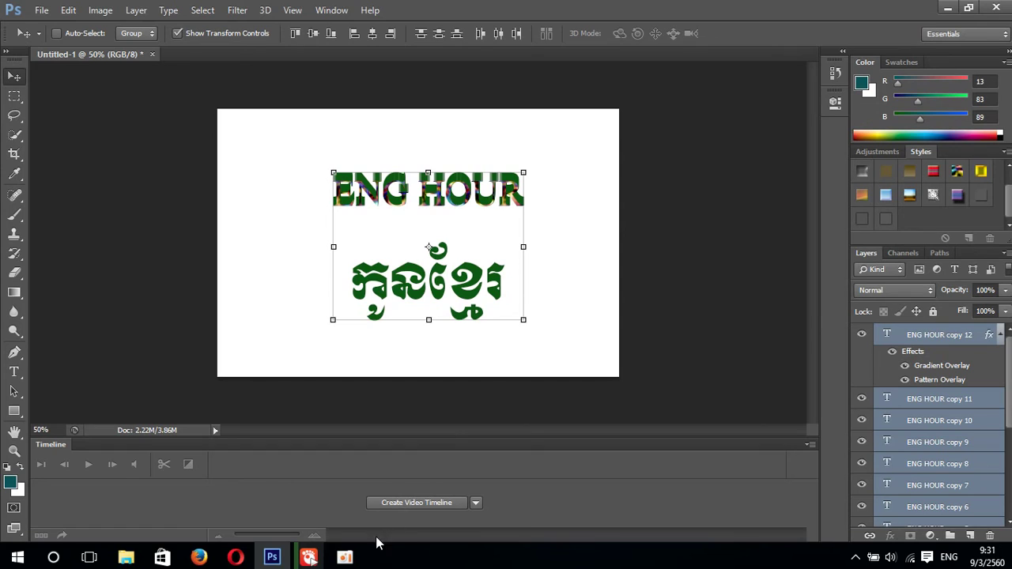
pyautogui.click(346, 558)
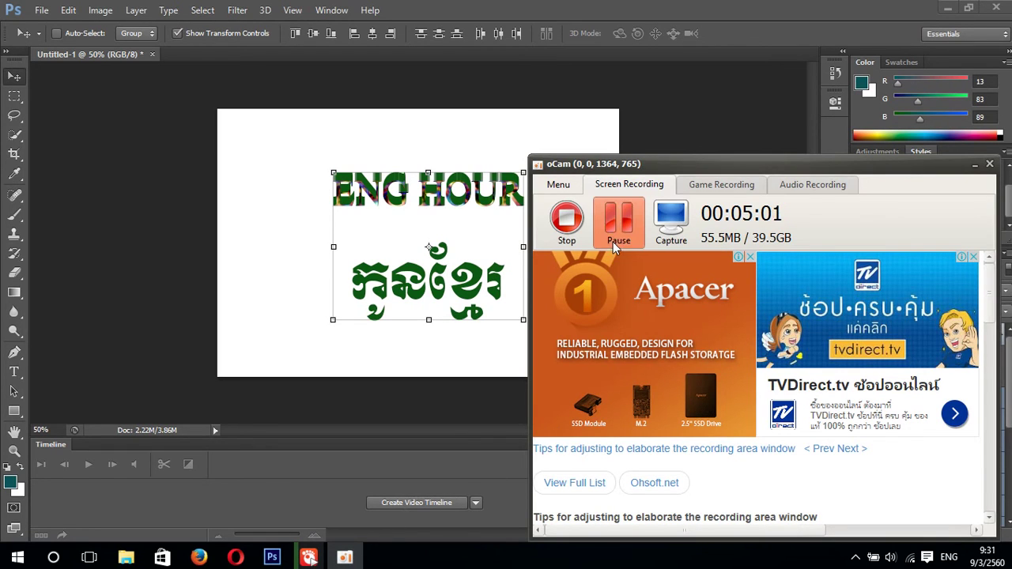